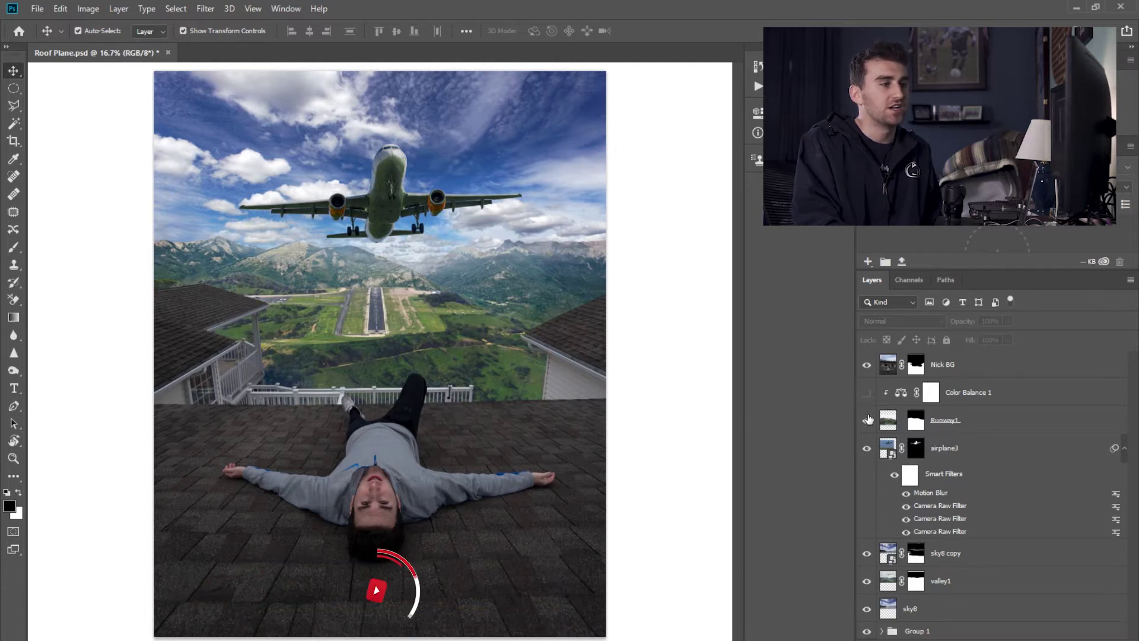
click(867, 419)
click(867, 448)
click(868, 553)
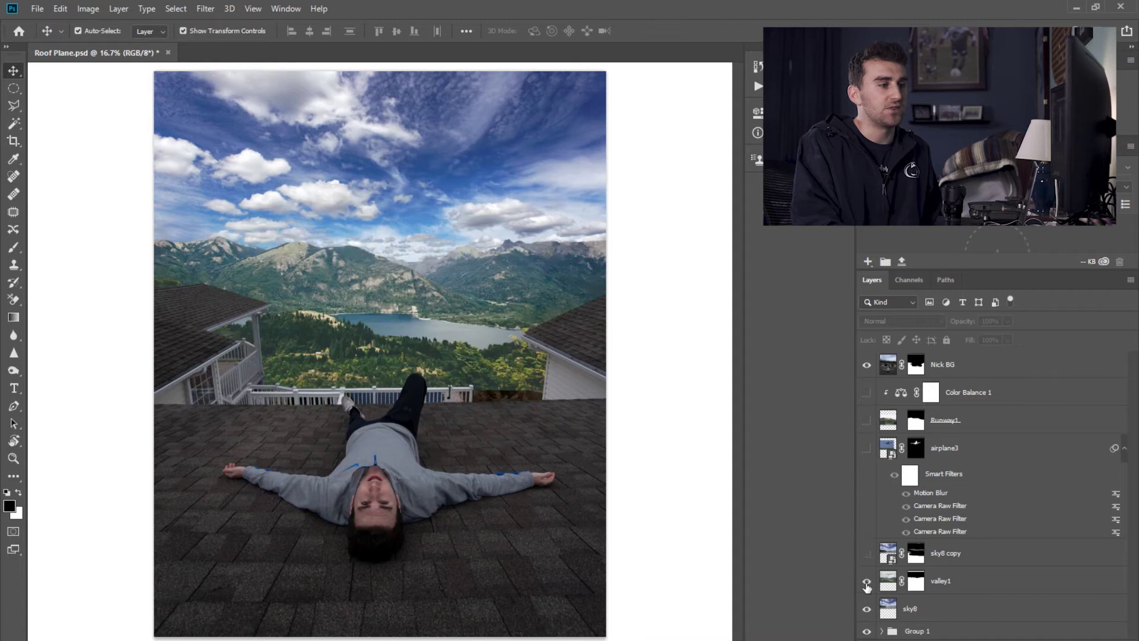
click(867, 580)
click(868, 609)
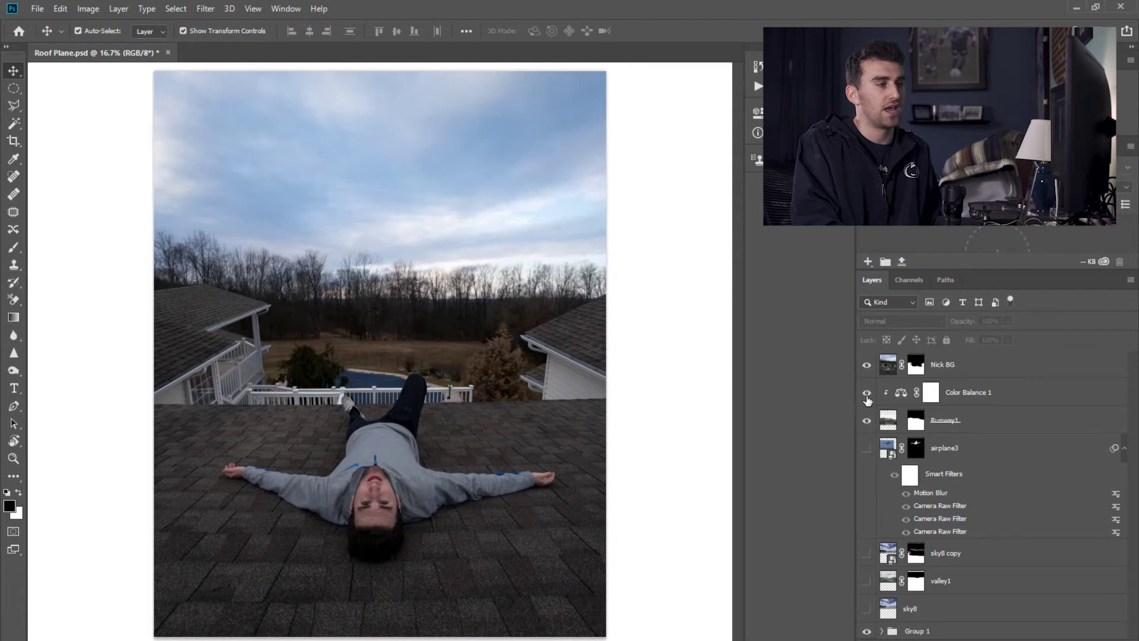
click(866, 393)
click(867, 392)
click(867, 420)
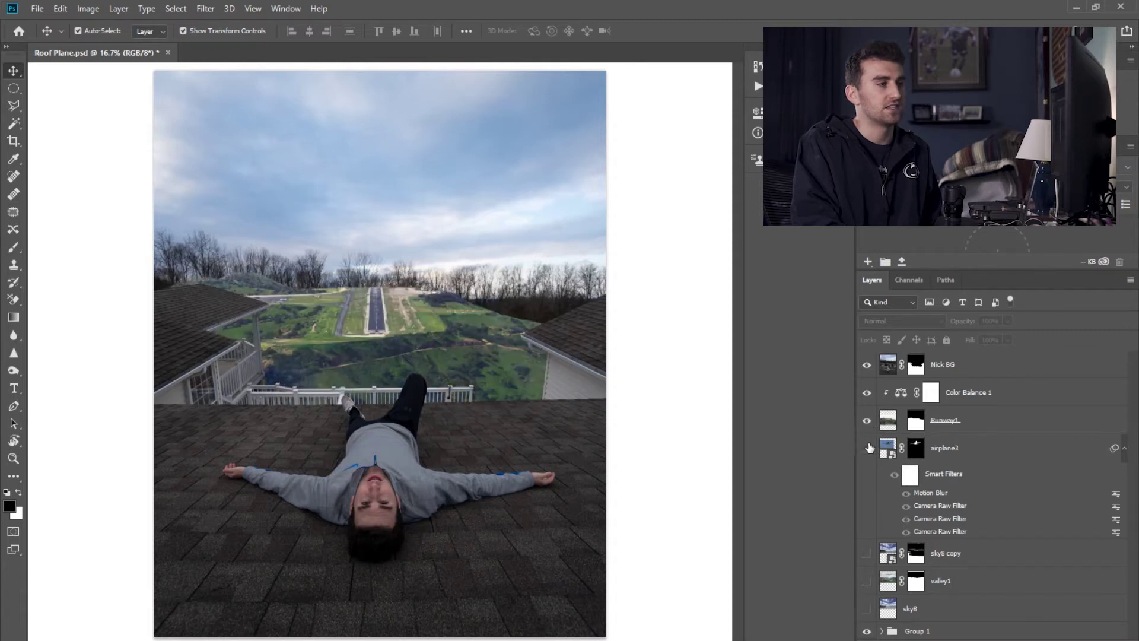
click(867, 447)
click(867, 554)
click(866, 582)
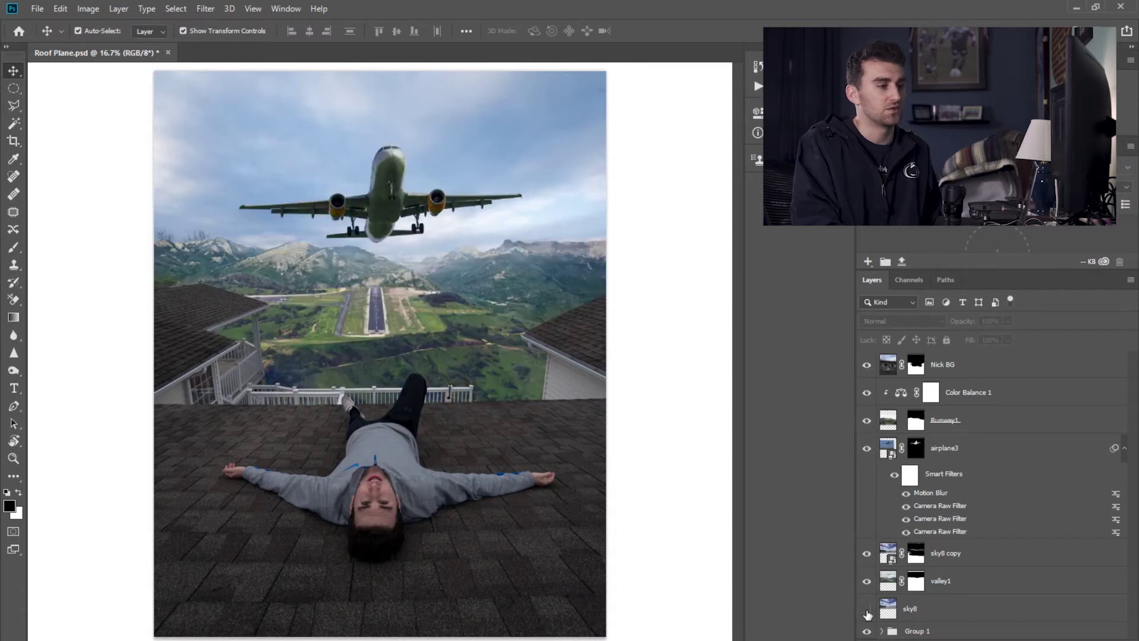
click(867, 609)
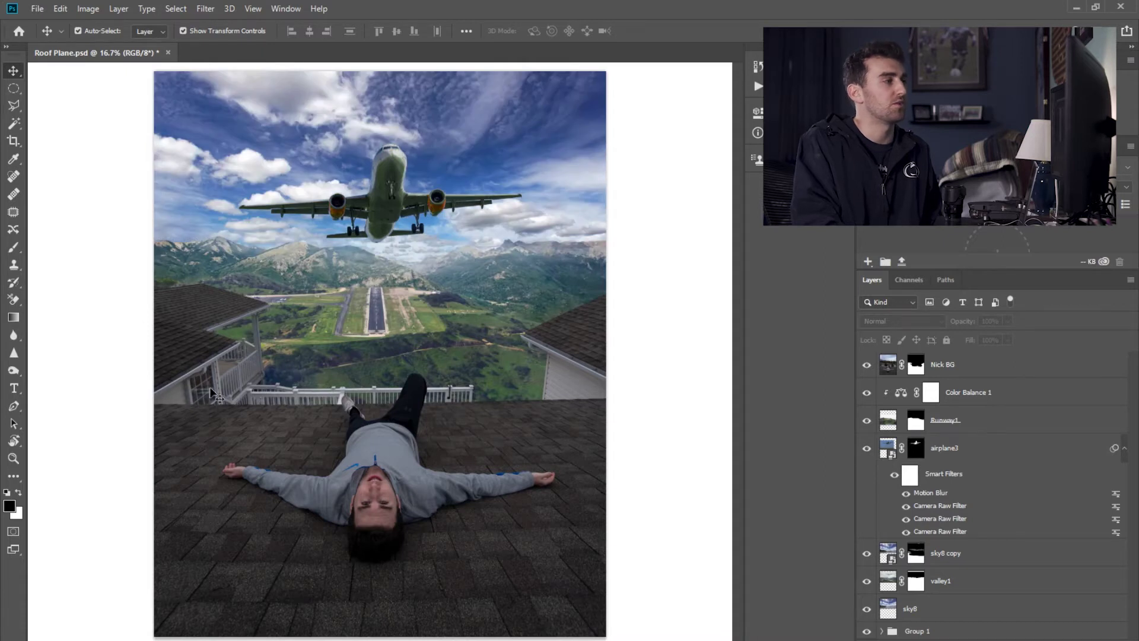
- Bring up the source-photo folder in File Explorer and select all six photos
key(alt+Tab)
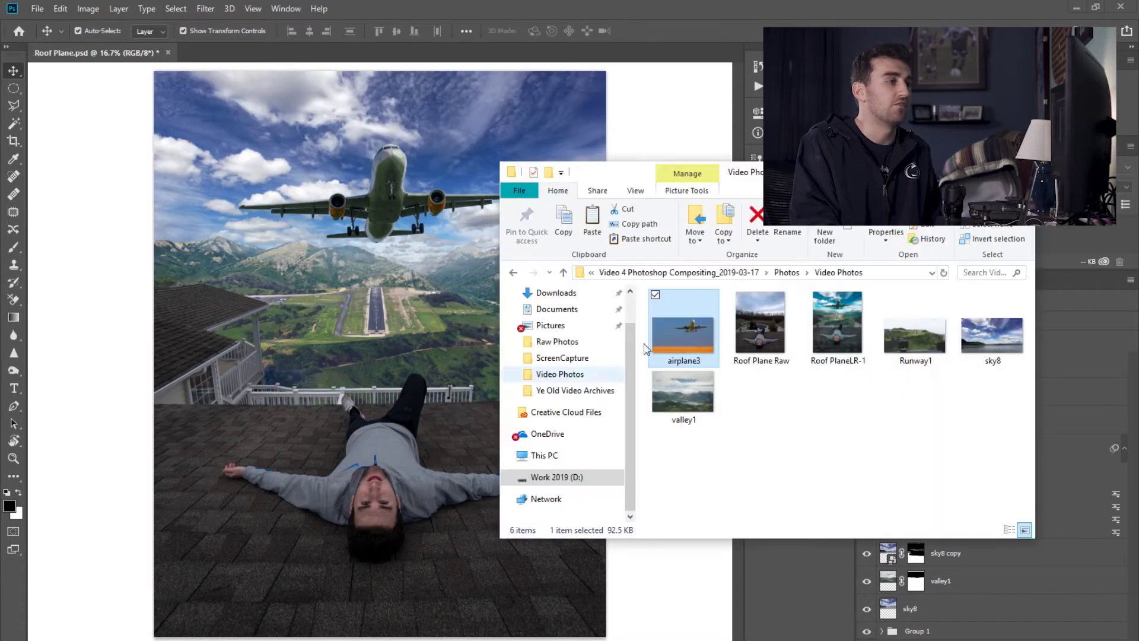
drag(1014, 397, 654, 289)
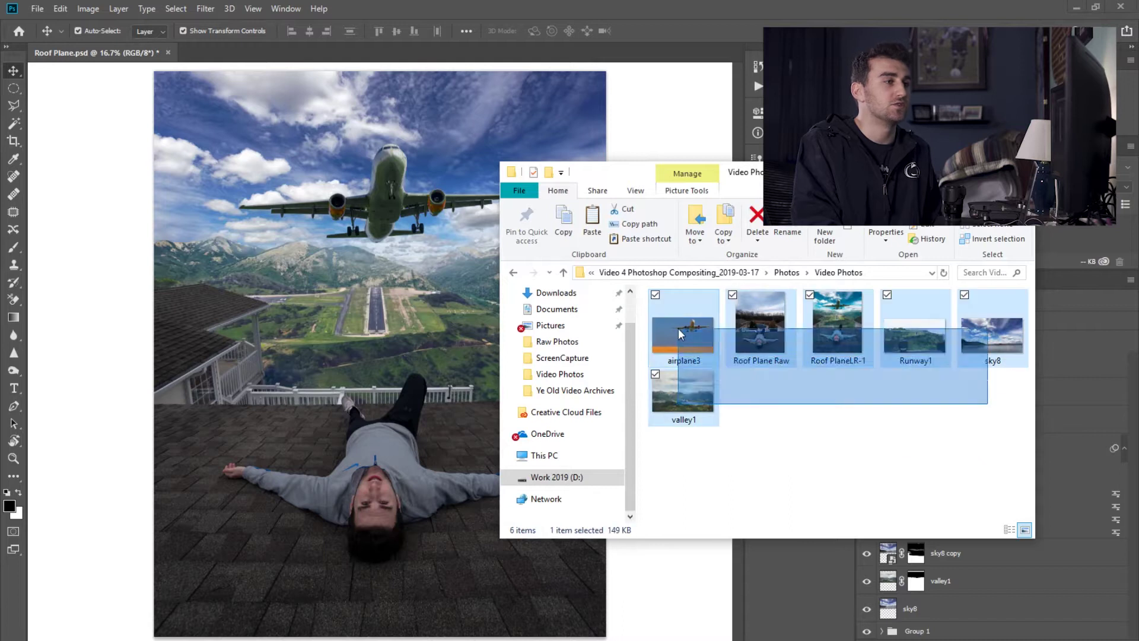
drag(837, 330, 819, 354)
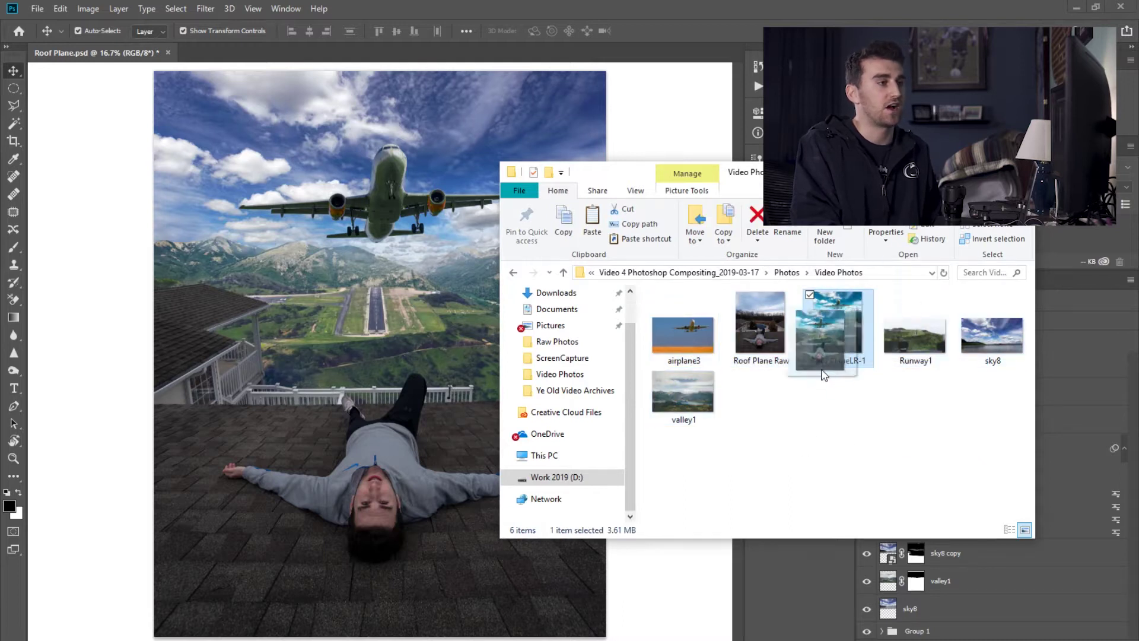
- Preview the airplane3 and Roof Plane Raw photos full-size
double_click(683, 337)
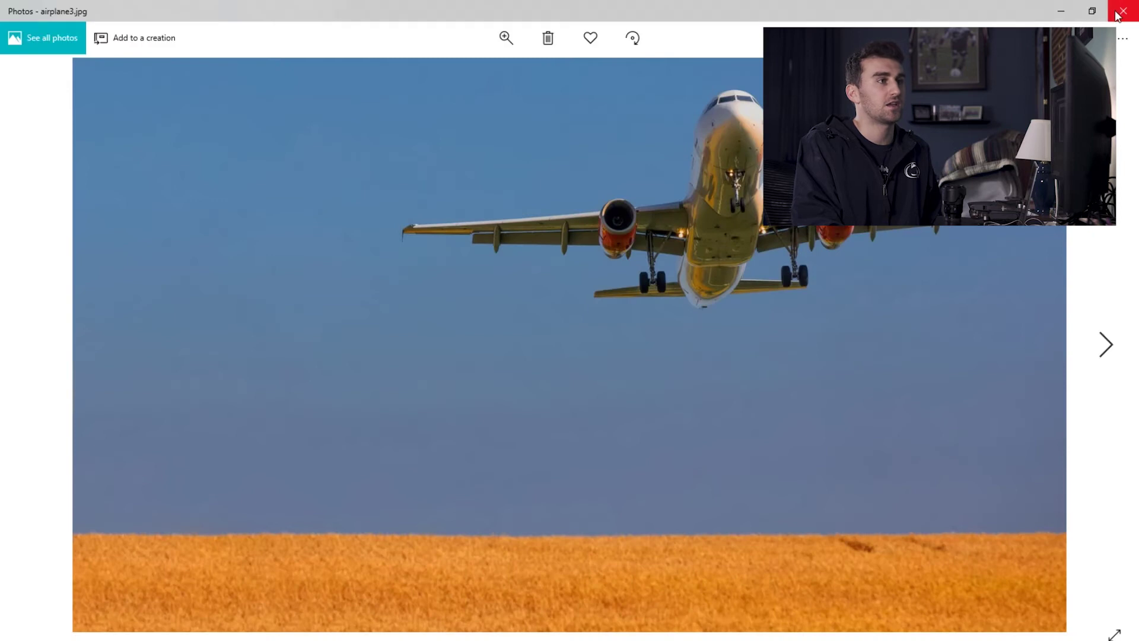
click(1119, 15)
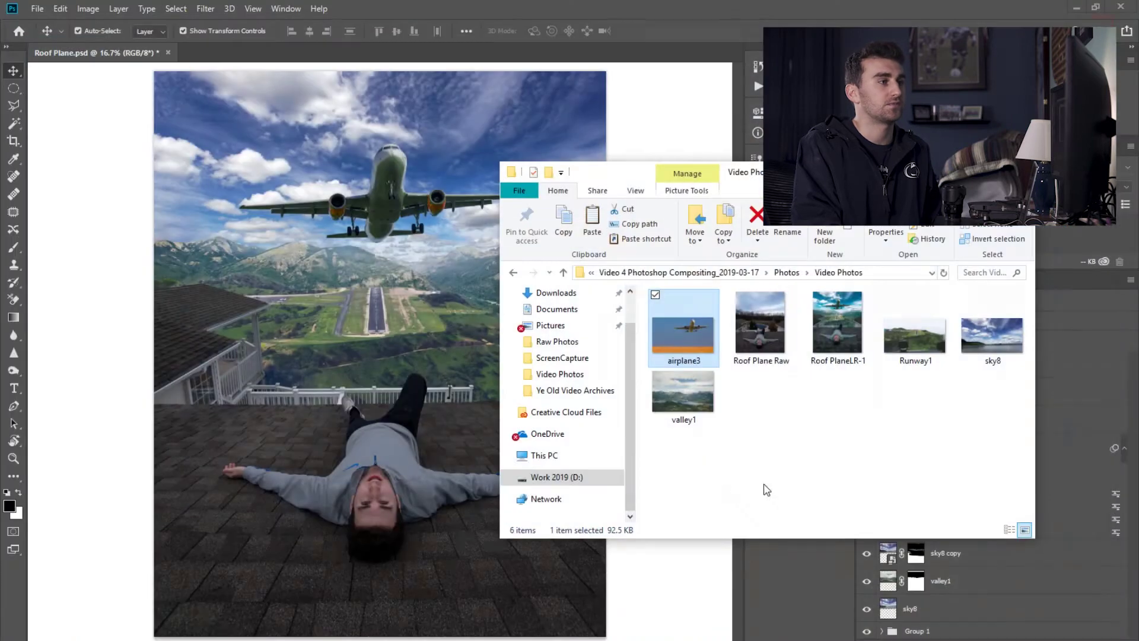
double_click(760, 320)
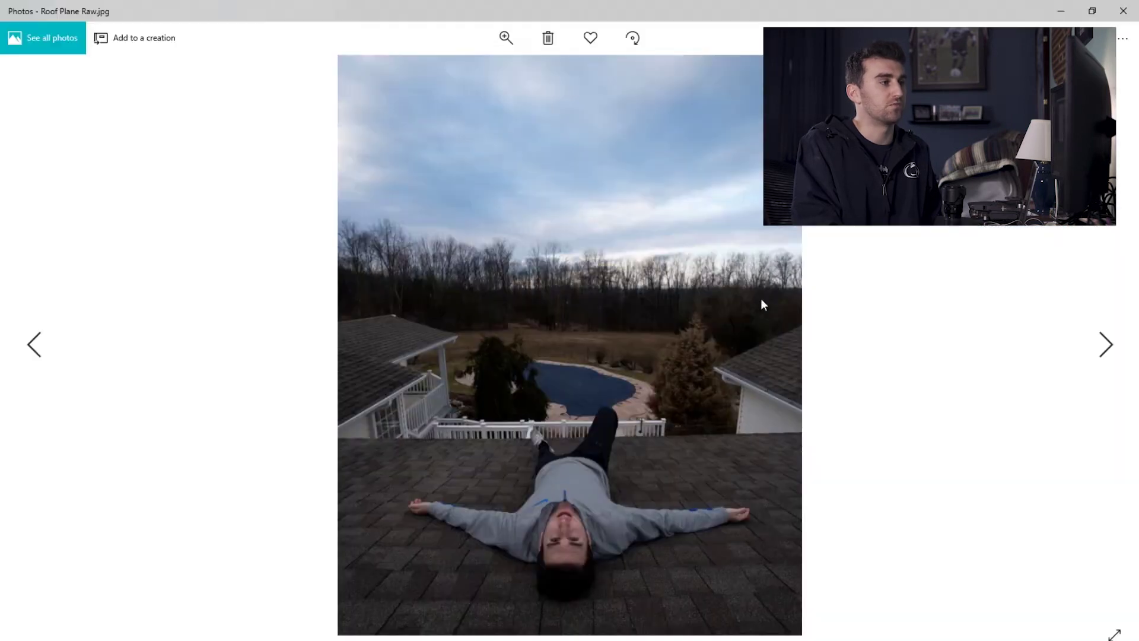
click(1124, 14)
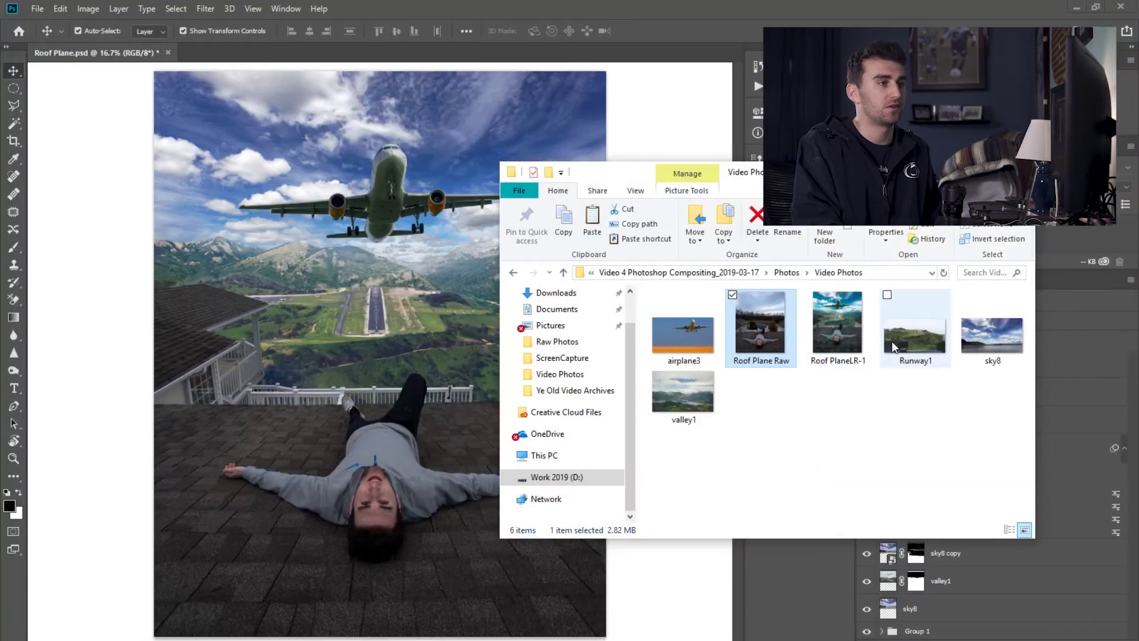
- Preview the Runway1, sky and valley1 photos full-size, then close the viewer
double_click(915, 325)
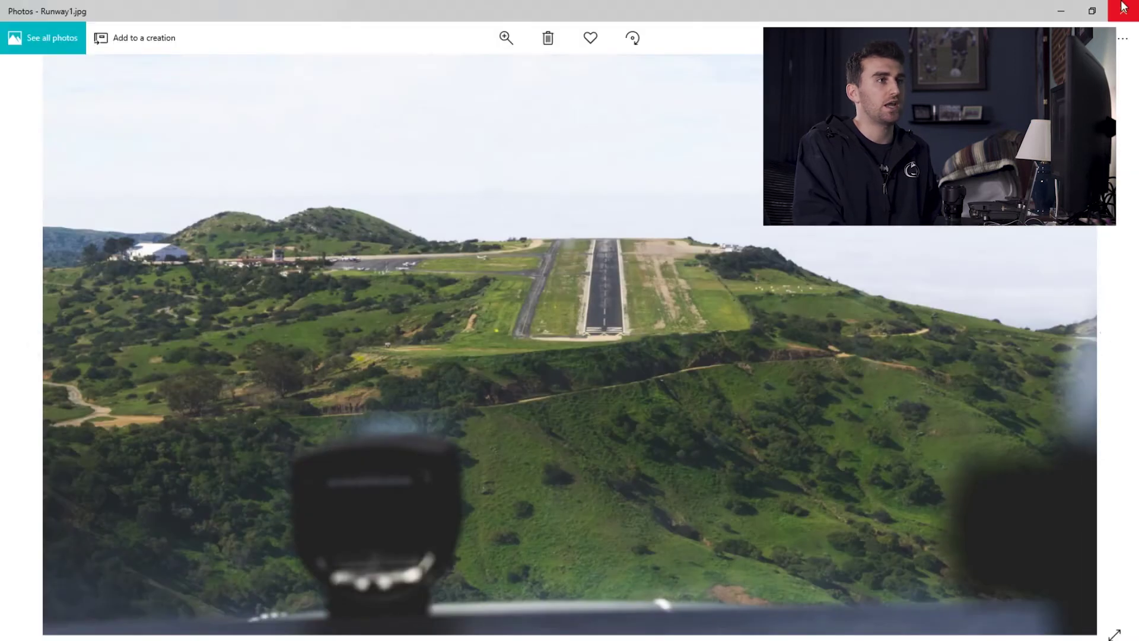
click(1124, 9)
double_click(991, 321)
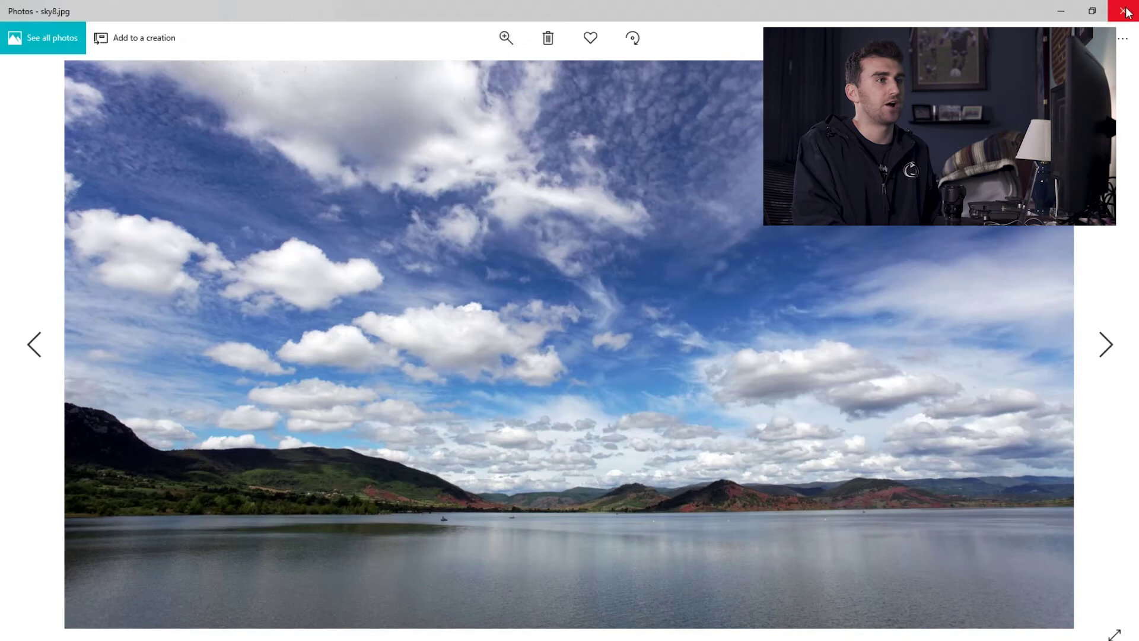
click(1125, 11)
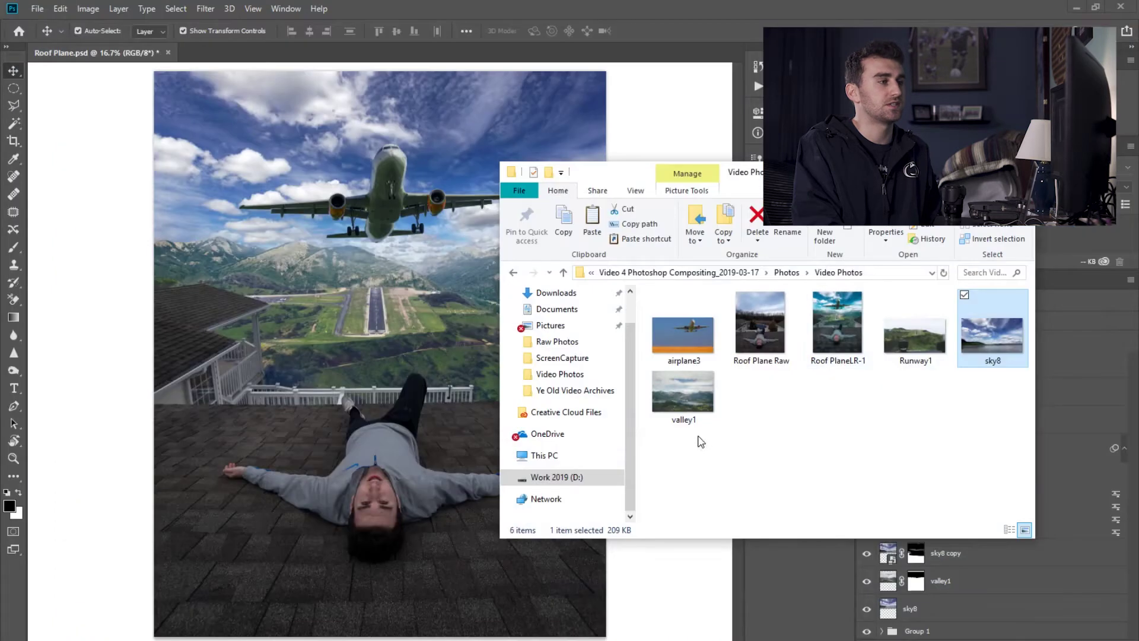
double_click(679, 400)
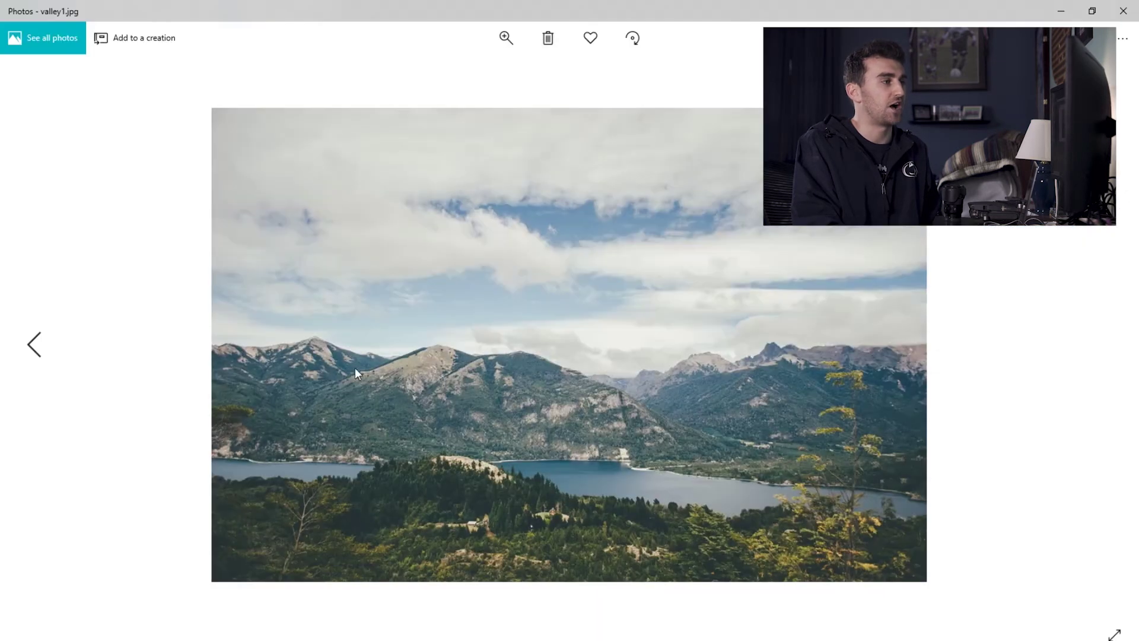
click(1114, 9)
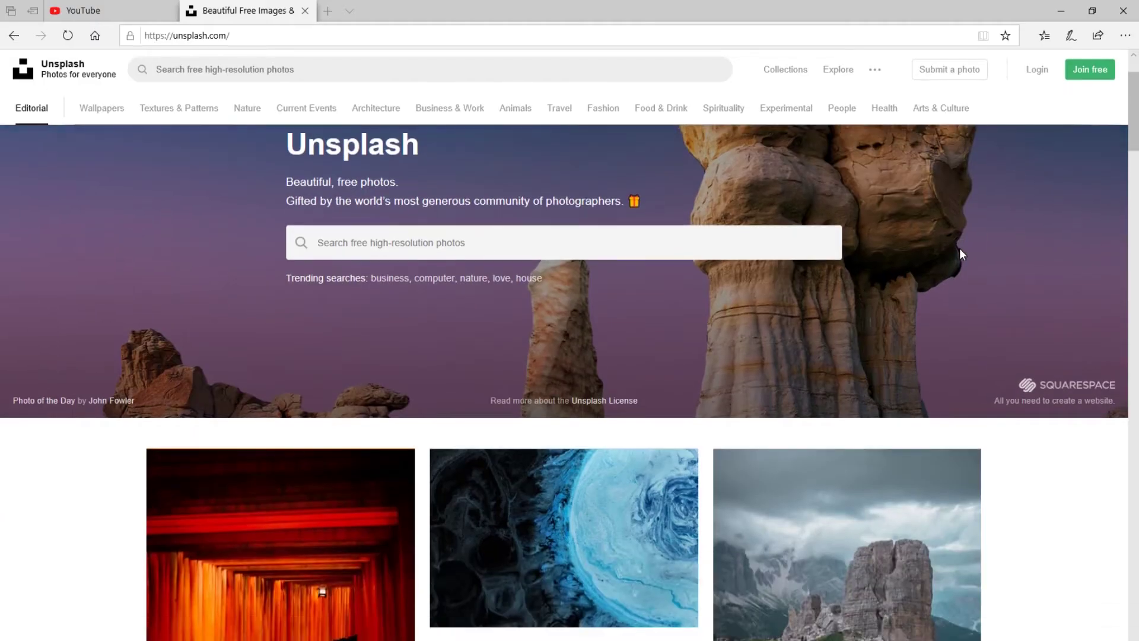
scroll(960, 254, down, 5)
scroll(960, 254, down, 4)
scroll(959, 254, down, 4)
scroll(960, 254, down, 4)
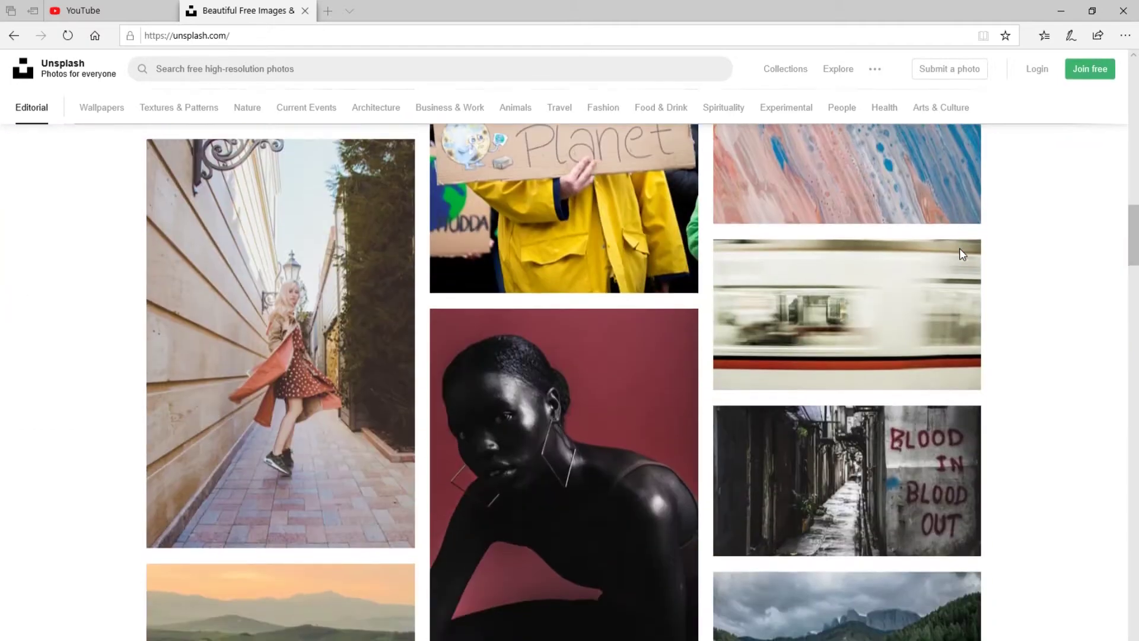
scroll(960, 254, down, 4)
scroll(955, 253, down, 3)
scroll(955, 254, down, 3)
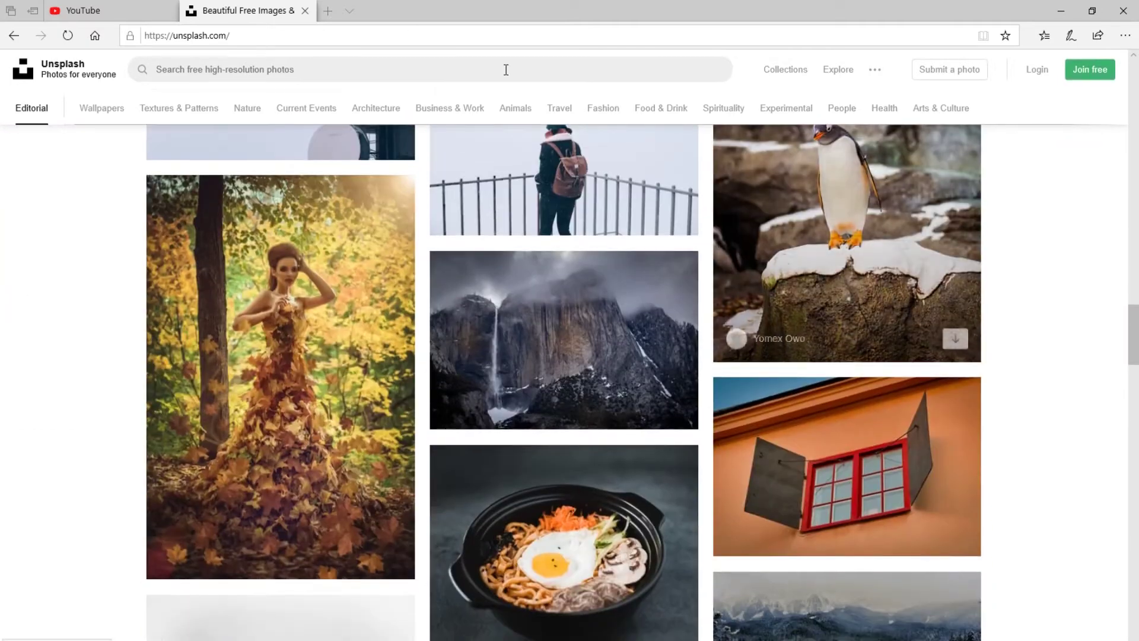
- Search Unsplash for sky photos, then rerun the search with 'plane'
click(265, 68)
text(sky)
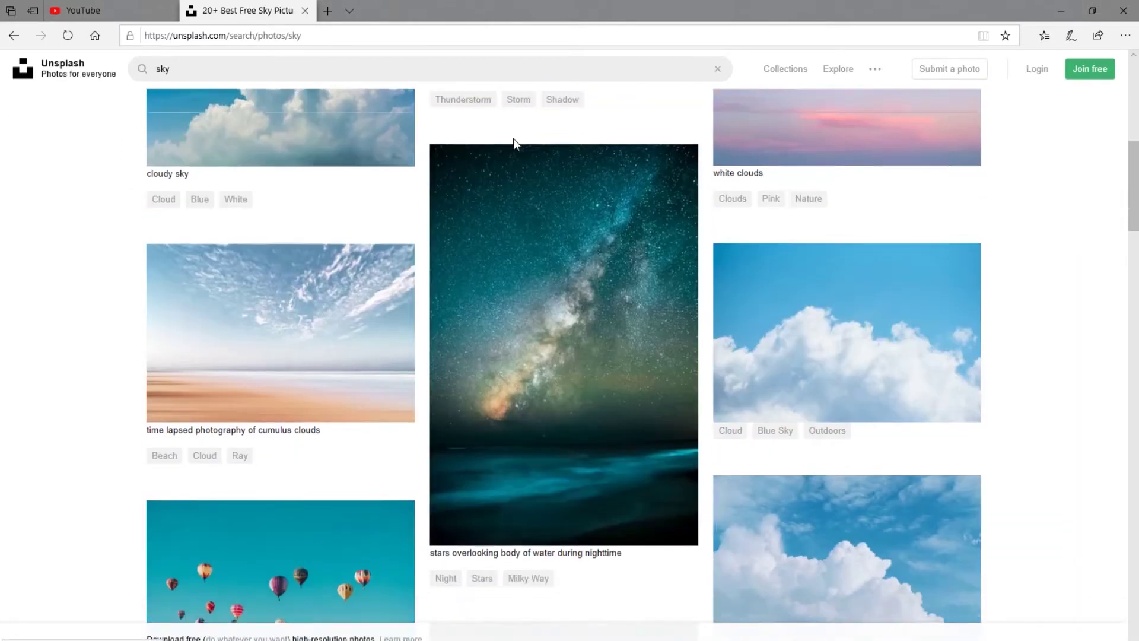
scroll(514, 143, down, 3)
scroll(513, 142, down, 4)
scroll(513, 147, down, 3)
scroll(512, 146, down, 3)
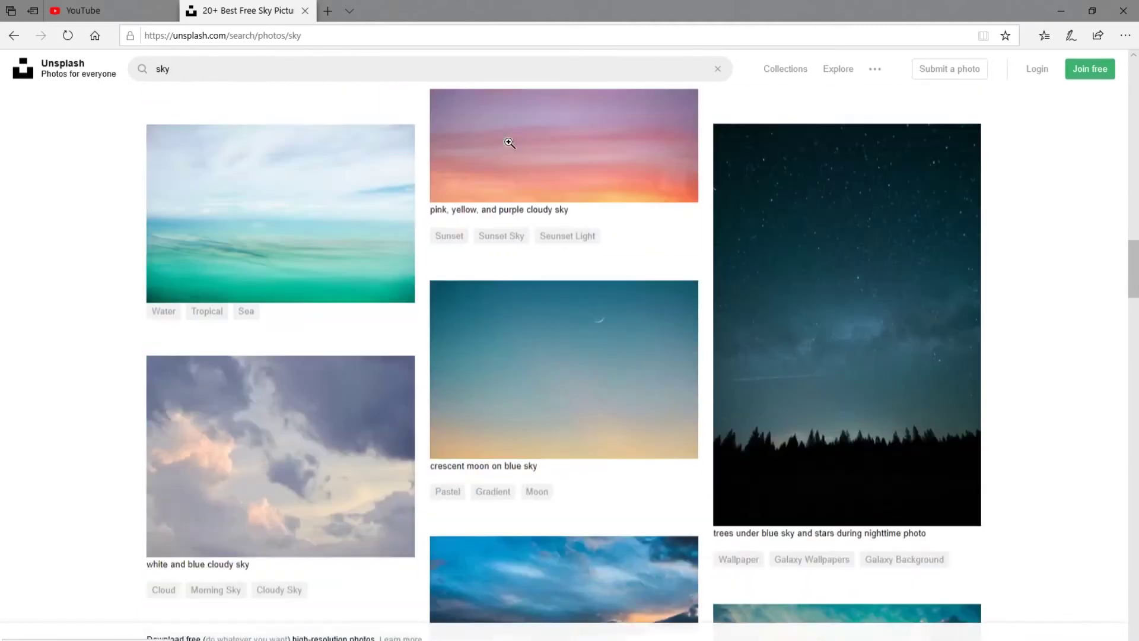
scroll(508, 146, down, 3)
scroll(508, 145, down, 3)
scroll(501, 147, down, 3)
scroll(497, 150, down, 4)
scroll(498, 149, down, 3)
scroll(498, 150, down, 3)
scroll(498, 149, down, 2)
scroll(497, 149, down, 2)
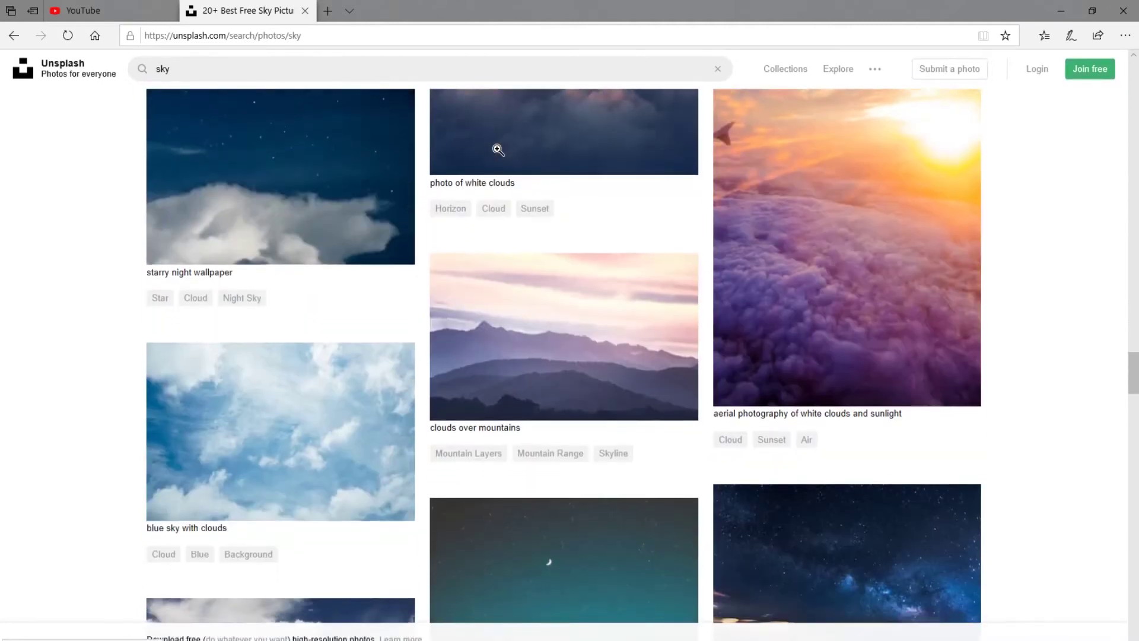
scroll(463, 148, down, 1)
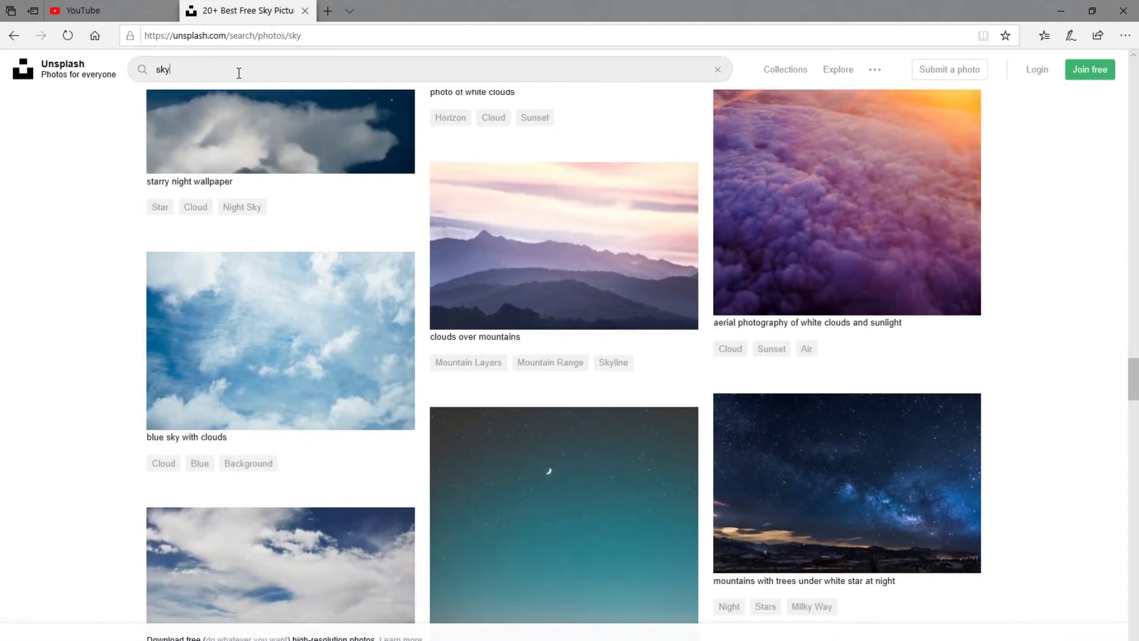
key(BackSpace)
key(BackSpace)
key(BackSpace)
text(plane)
key(Return)
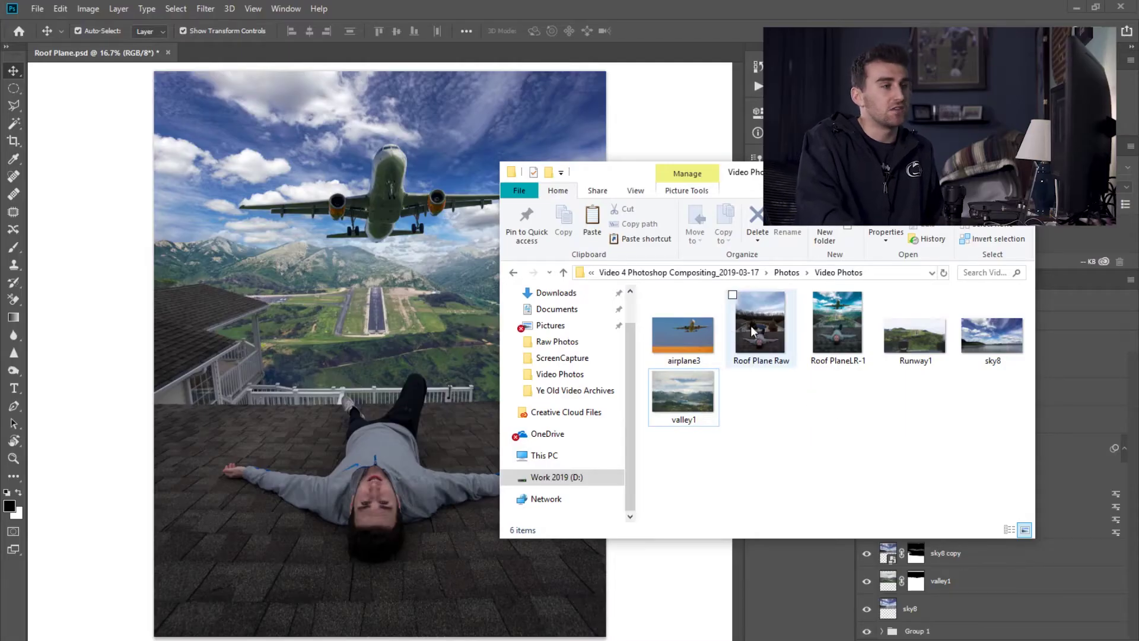
- Open the Roof Plane Raw photo in Photoshop and unlock its background as Layer 0
click(766, 337)
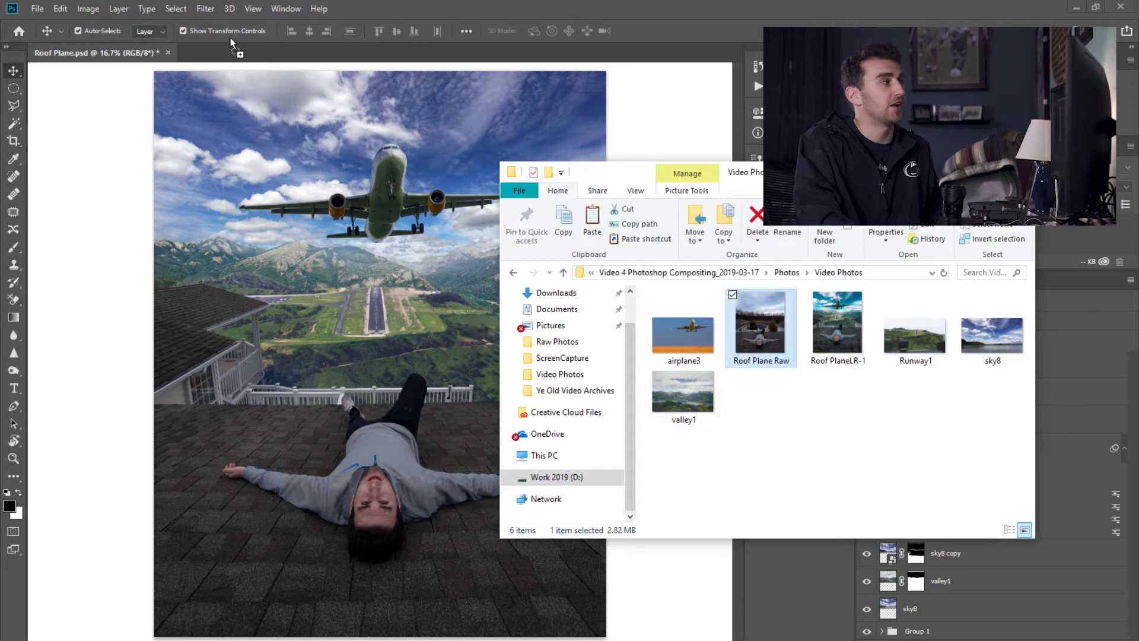
drag(224, 56, 232, 56)
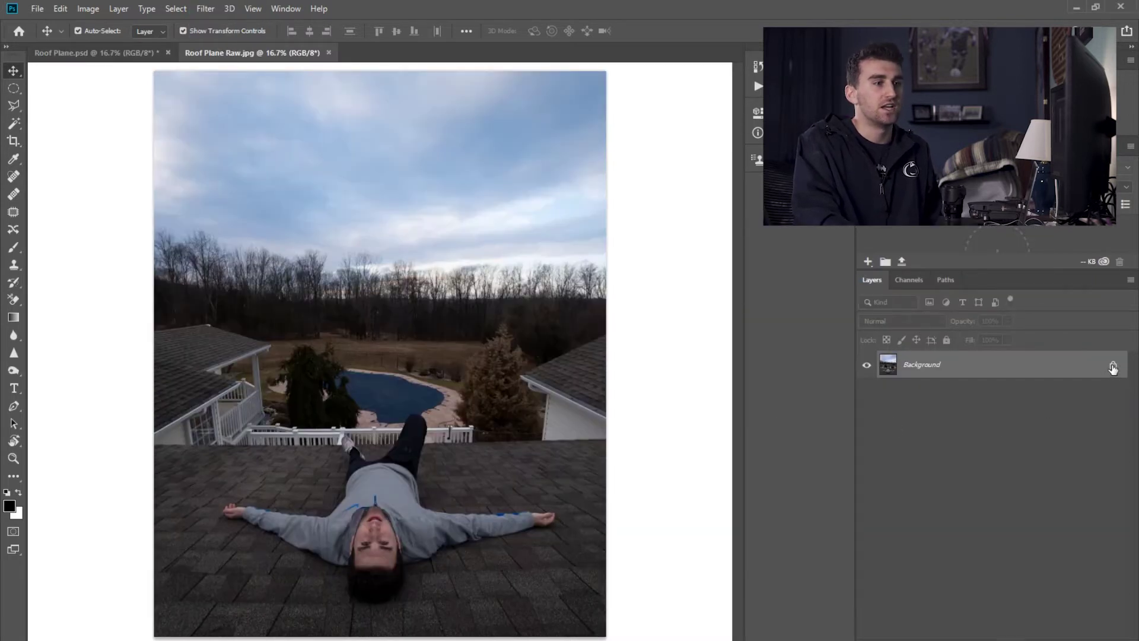
click(1113, 366)
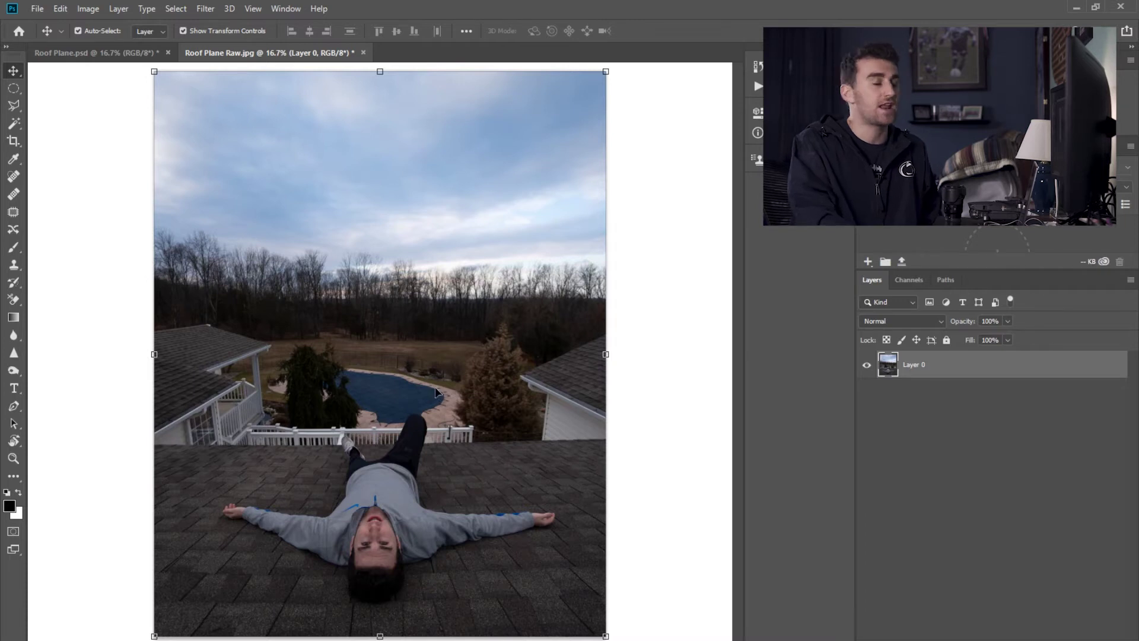
- Trace a Polygonal Lasso selection around the roof, both houses and the man
click(13, 111)
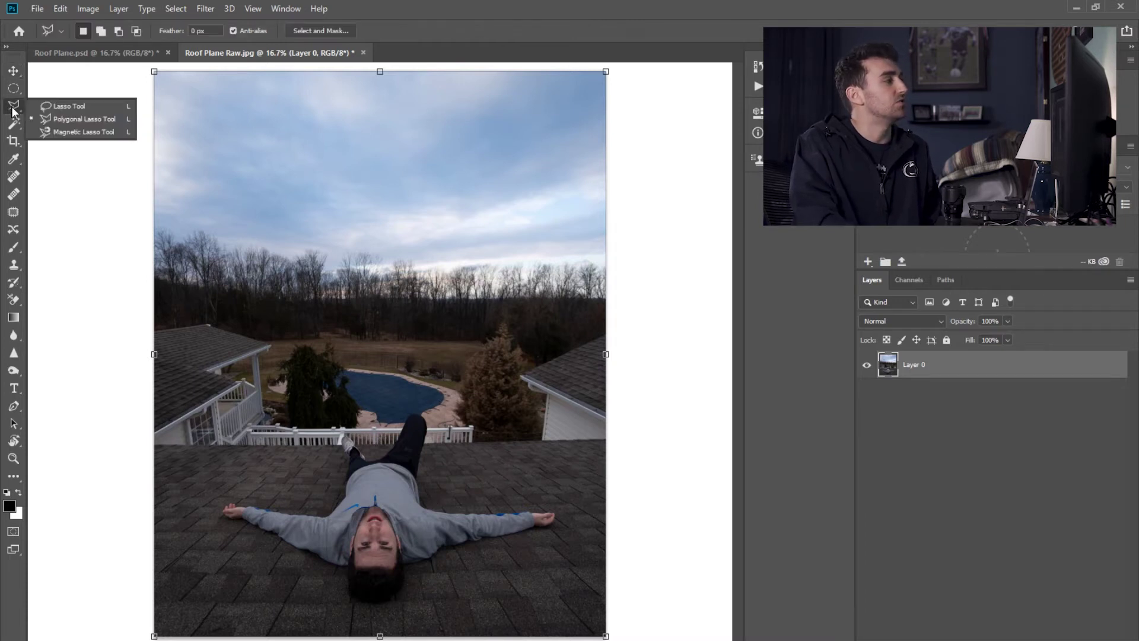
click(78, 125)
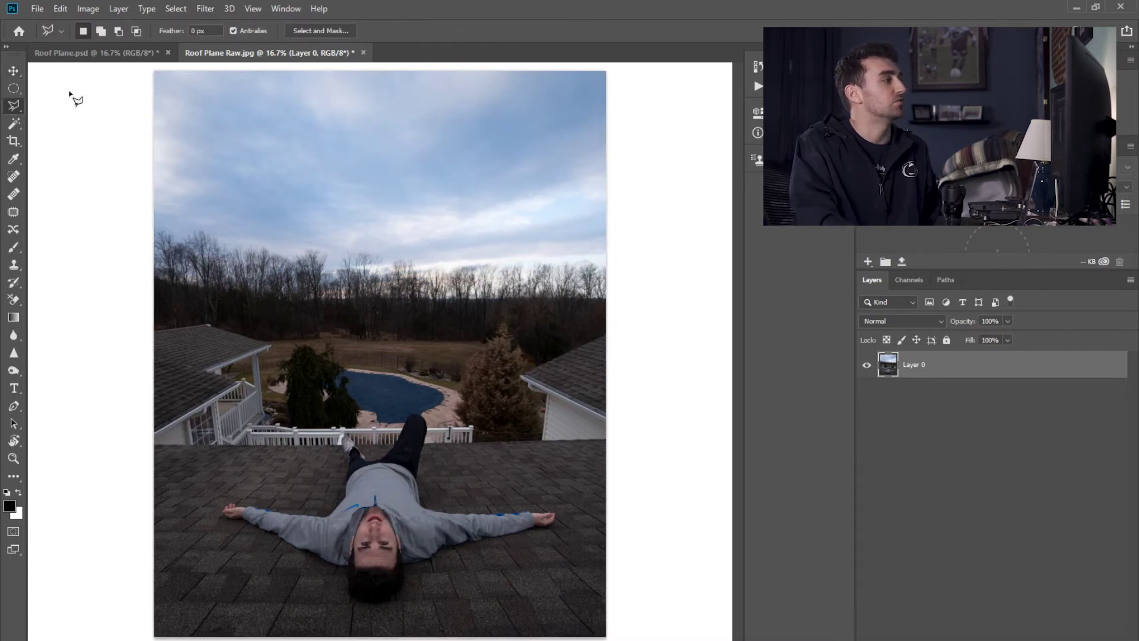
right_click(17, 113)
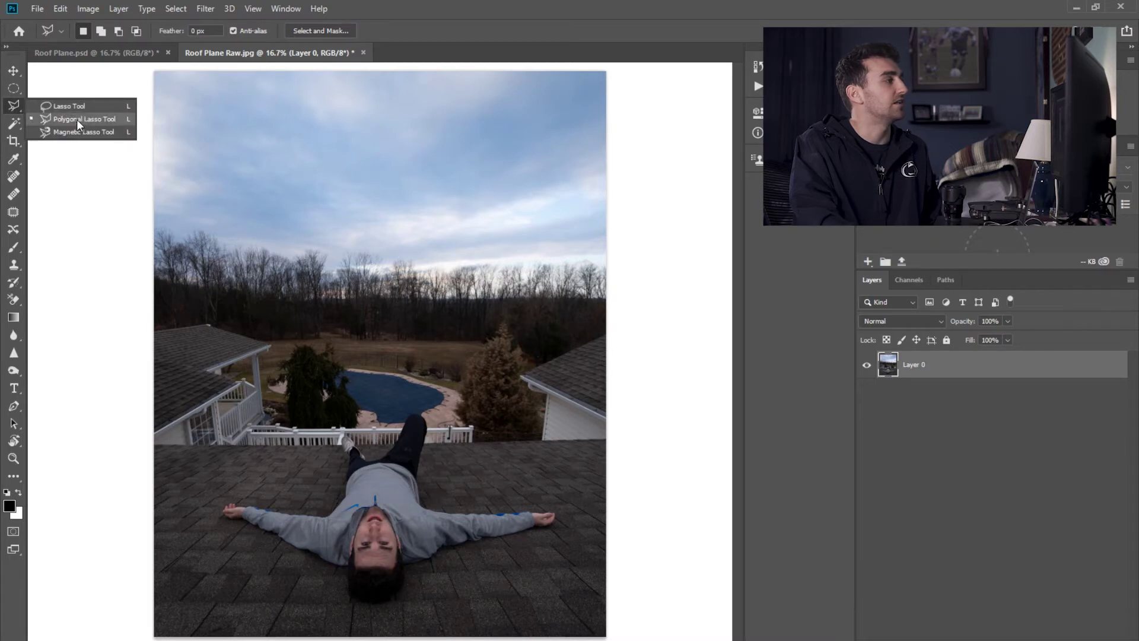
click(78, 124)
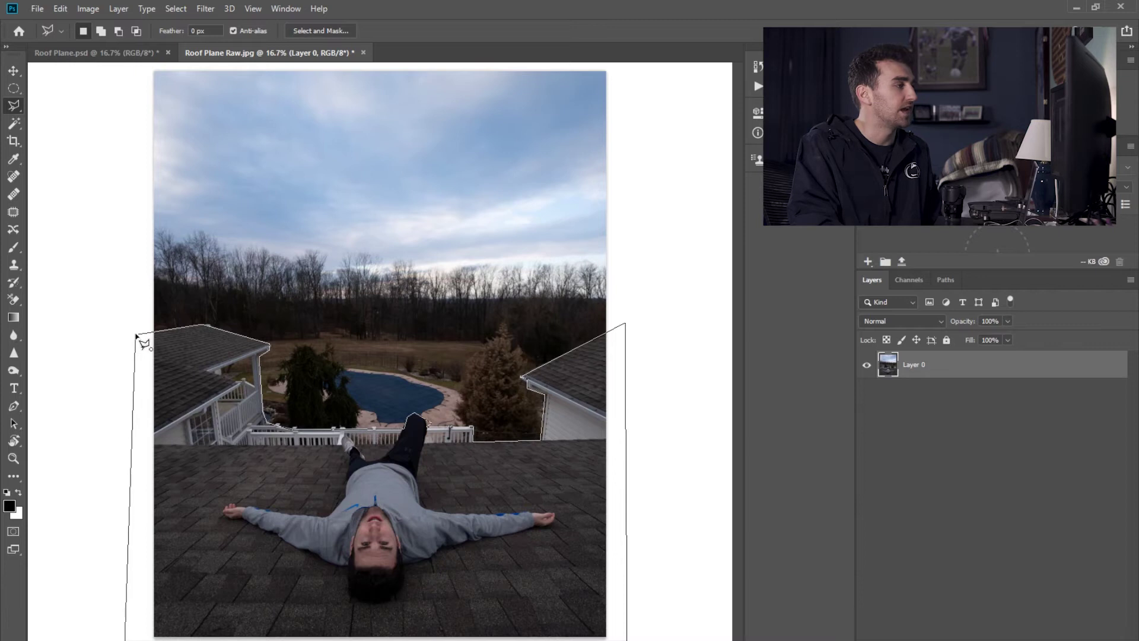
click(140, 340)
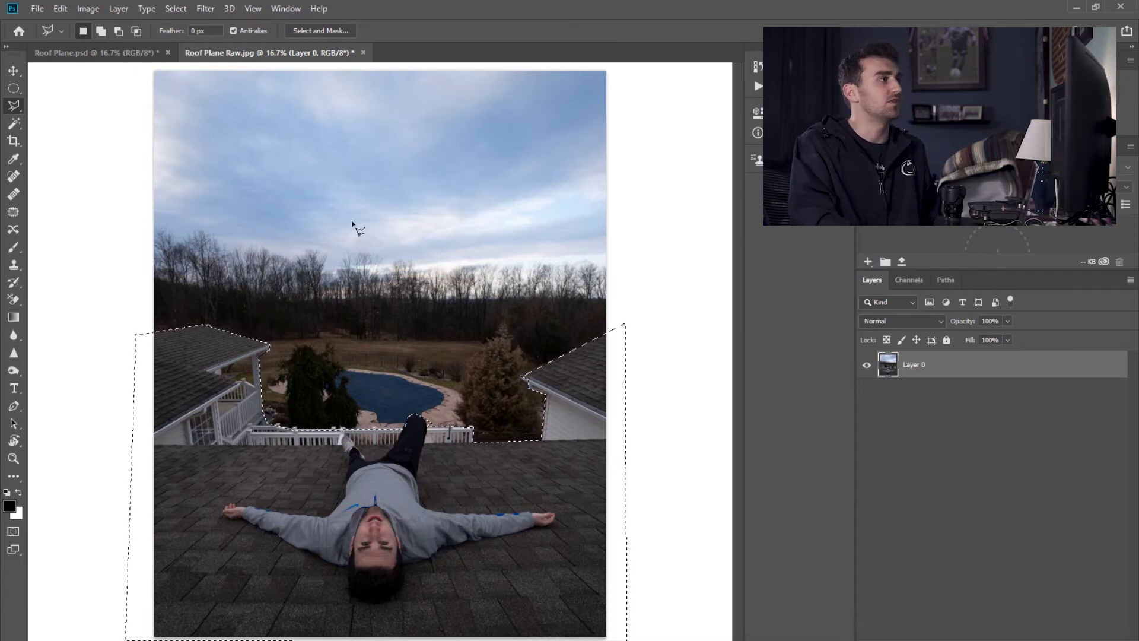
click(319, 30)
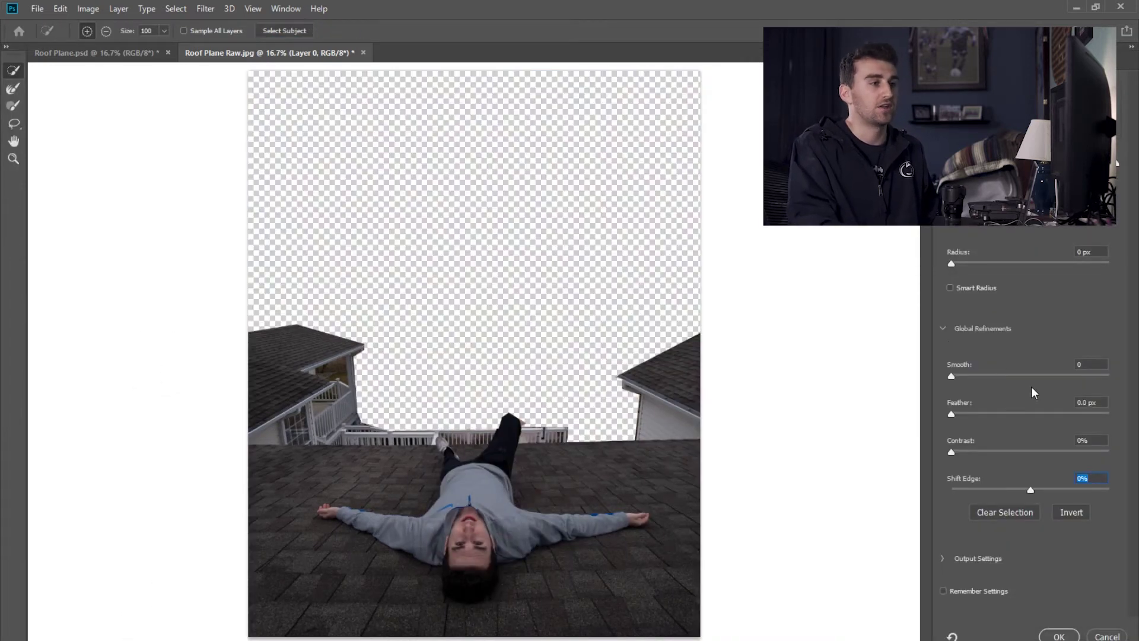
- Keep the rooftop selection edges crisp and mask out the sky, trees and backyard
drag(954, 416, 1073, 415)
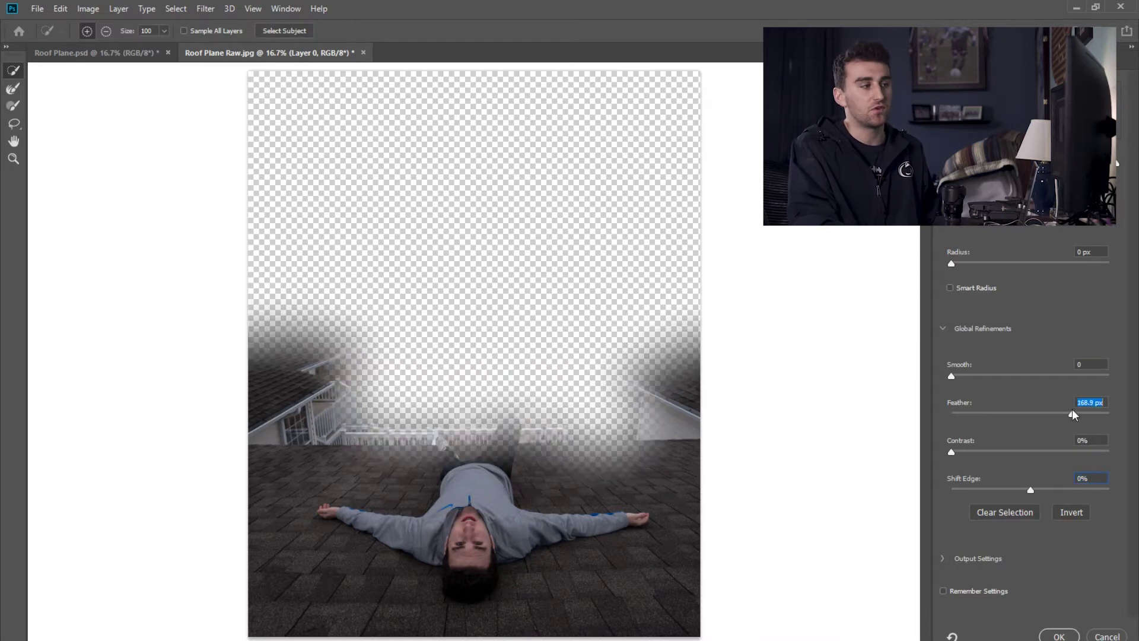
drag(978, 420, 938, 428)
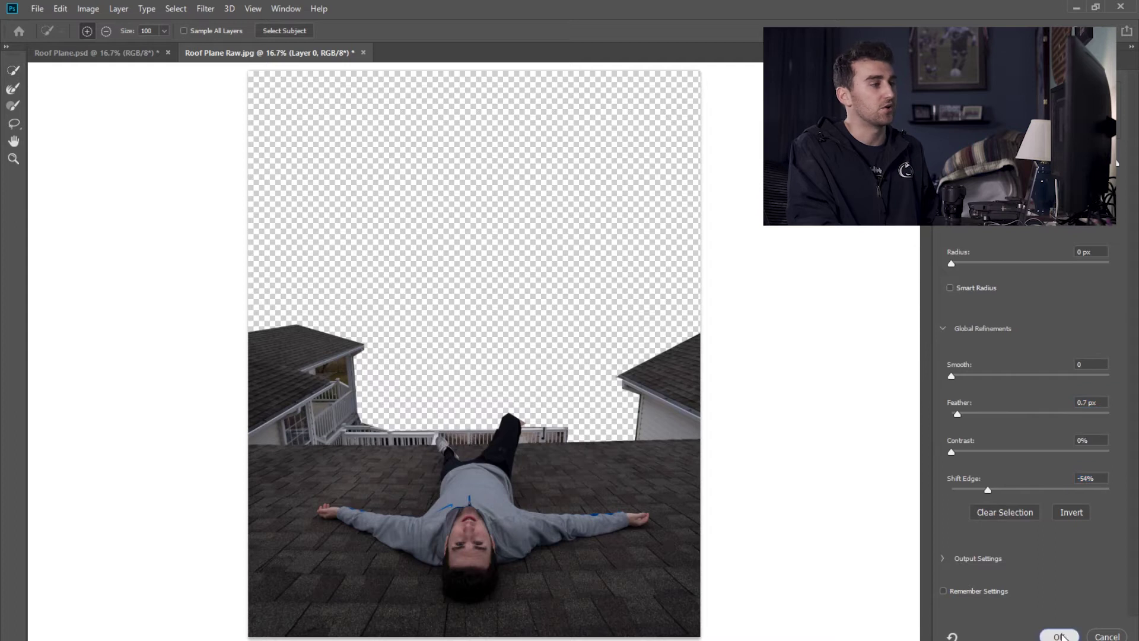
click(1060, 636)
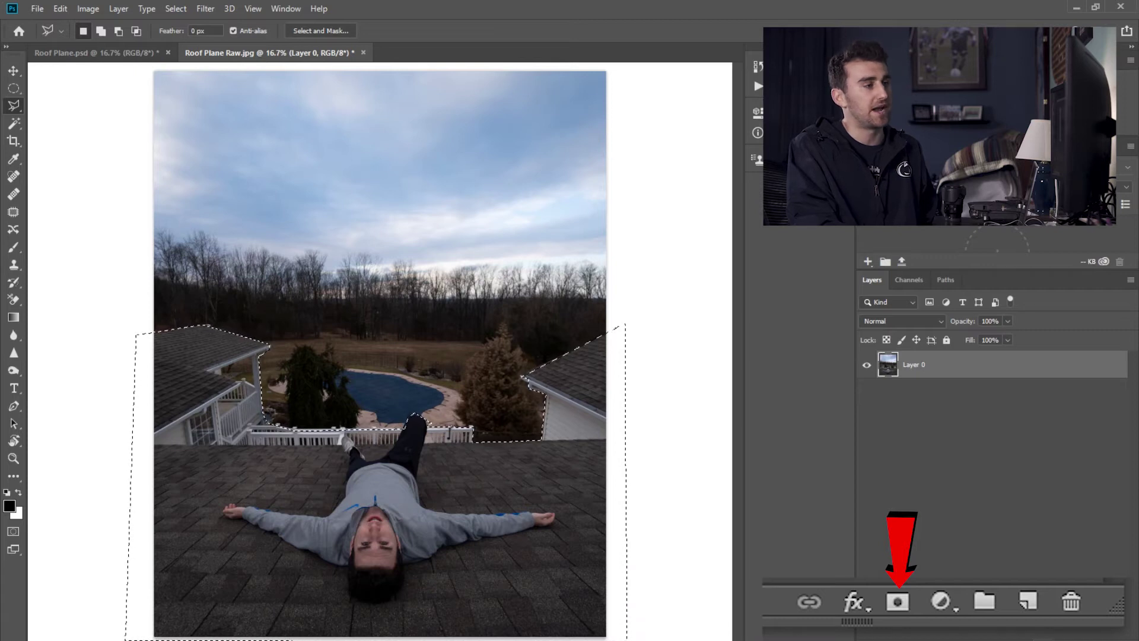
click(896, 601)
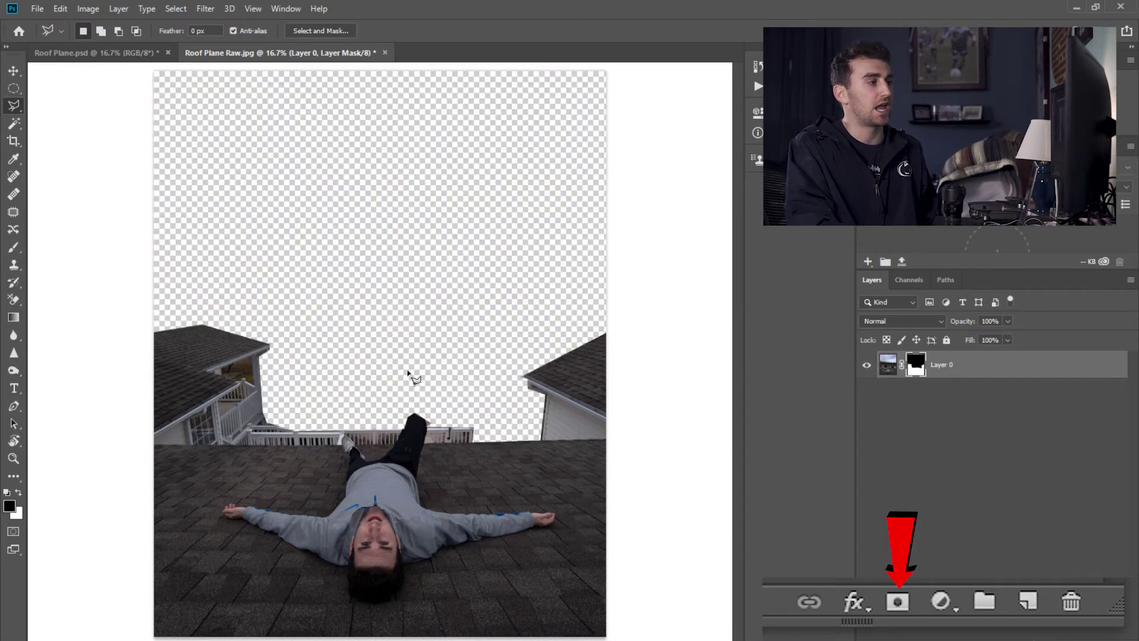
click(20, 70)
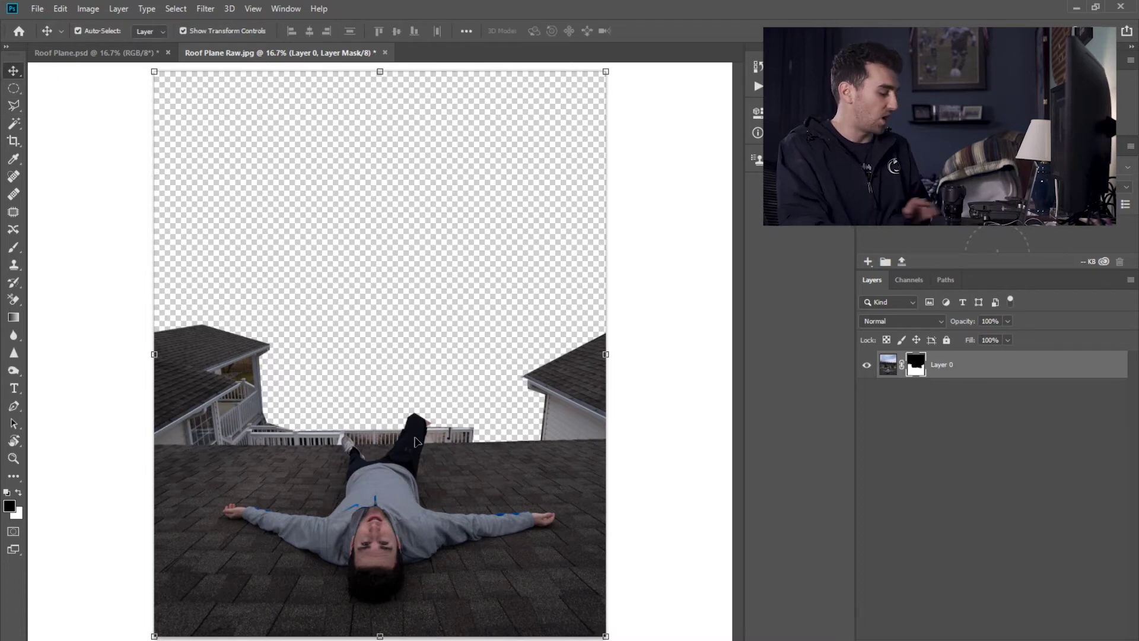
scroll(337, 446, up, 3)
scroll(366, 445, up, 2)
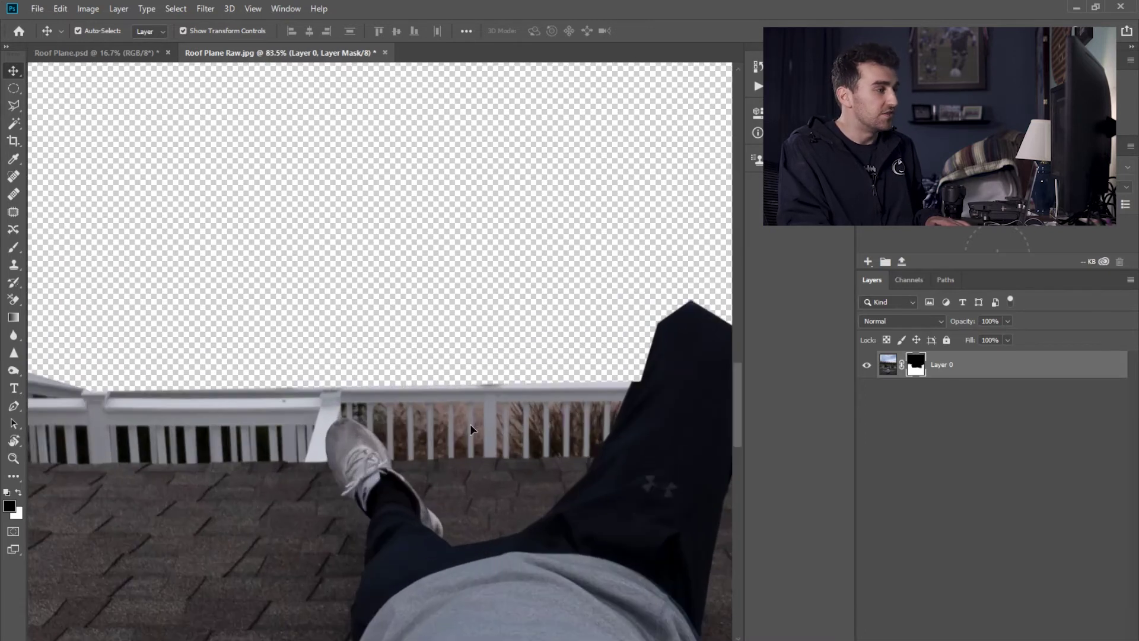
scroll(450, 448, down, 2)
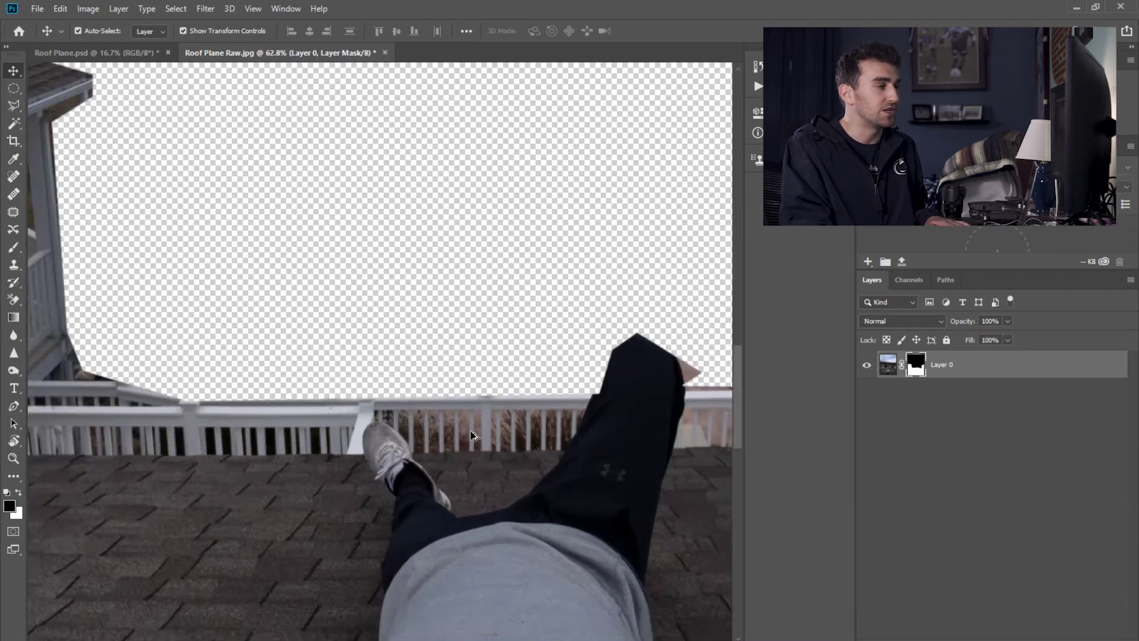
scroll(373, 400, down, 2)
scroll(294, 349, up, 2)
scroll(286, 262, down, 2)
scroll(287, 263, up, 2)
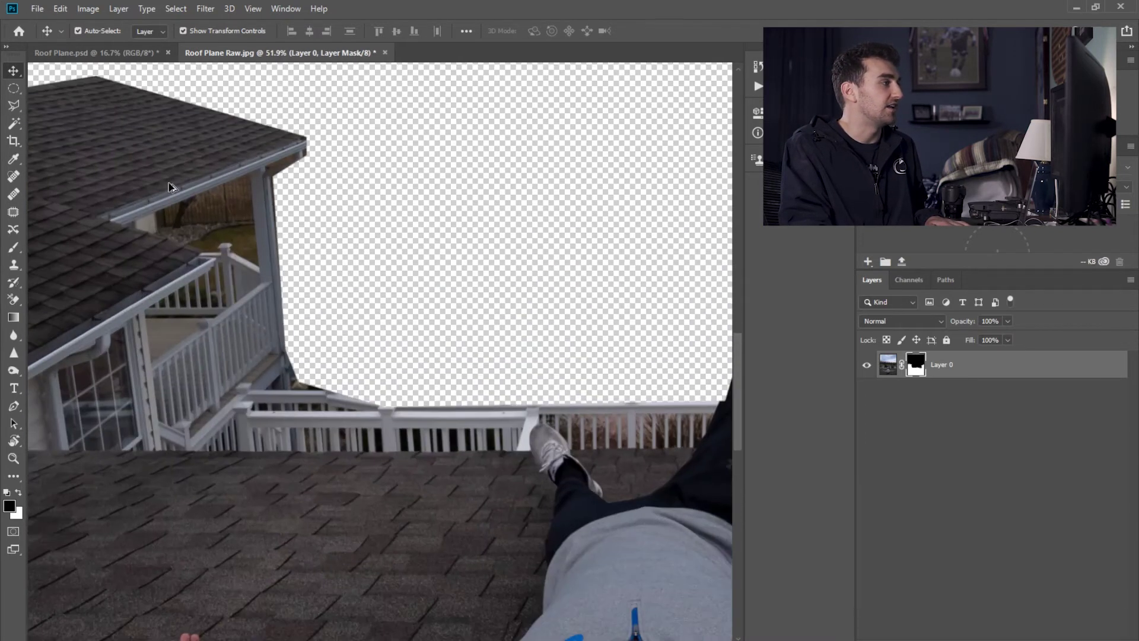
scroll(239, 219, up, 1)
scroll(231, 216, down, 3)
scroll(355, 416, down, 1)
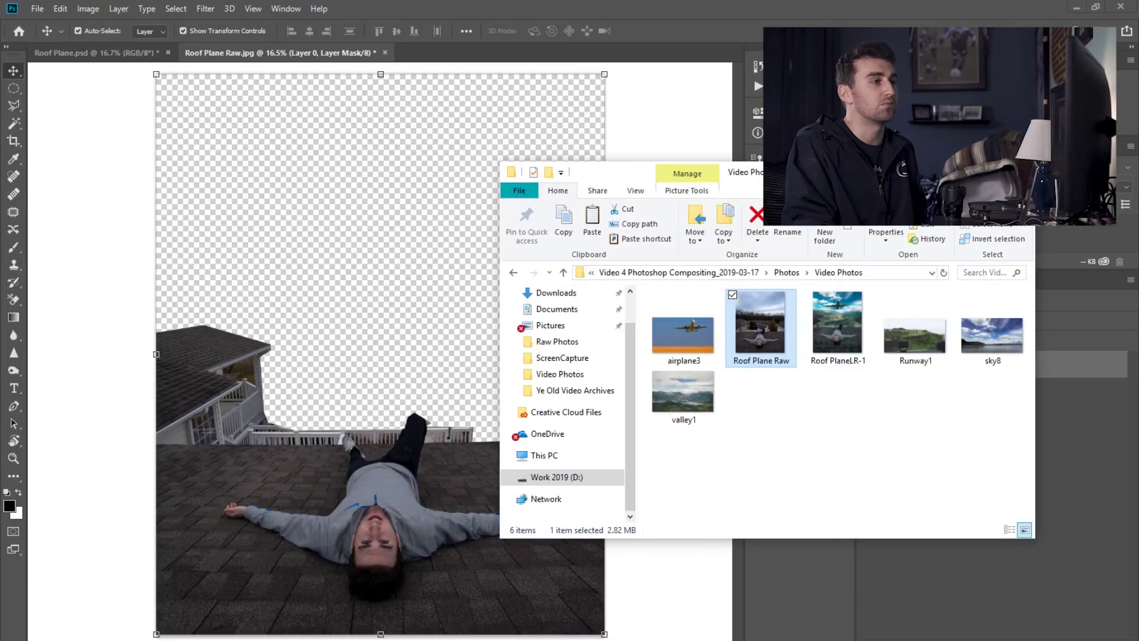
- Place Runway1 in the composite and move its layer beneath the rooftop layer
click(919, 342)
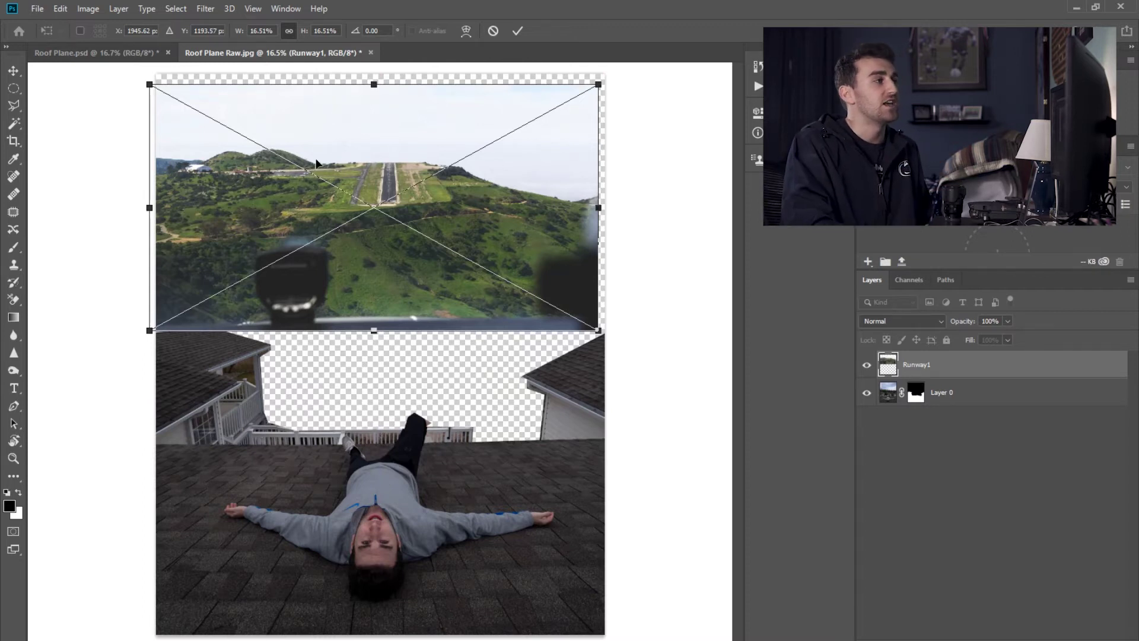
drag(318, 163, 395, 246)
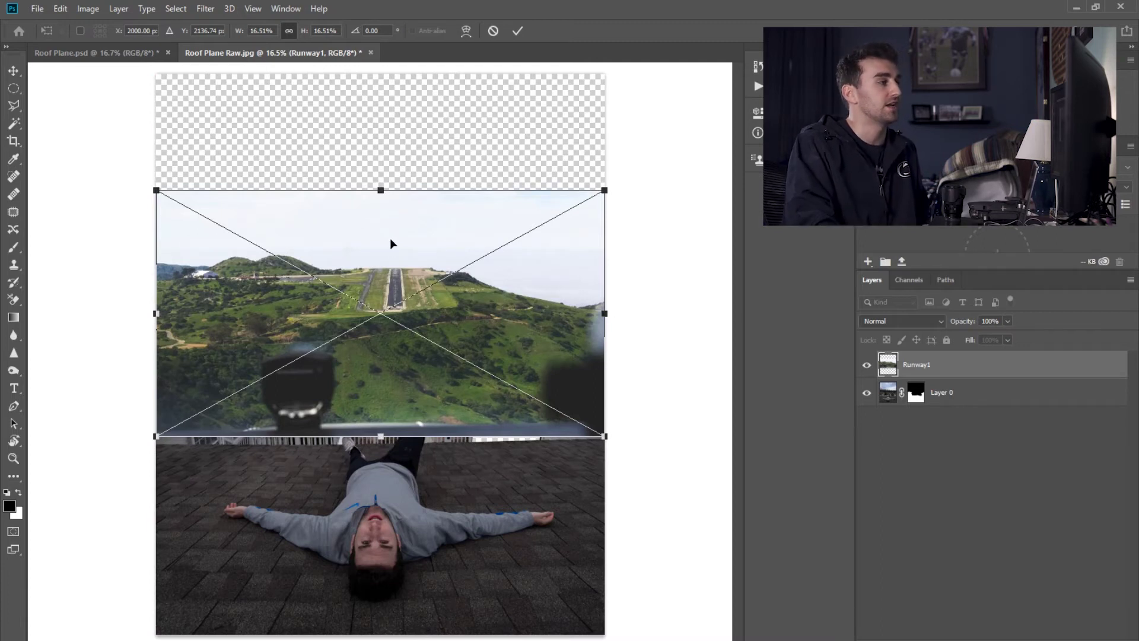
drag(391, 237, 391, 233)
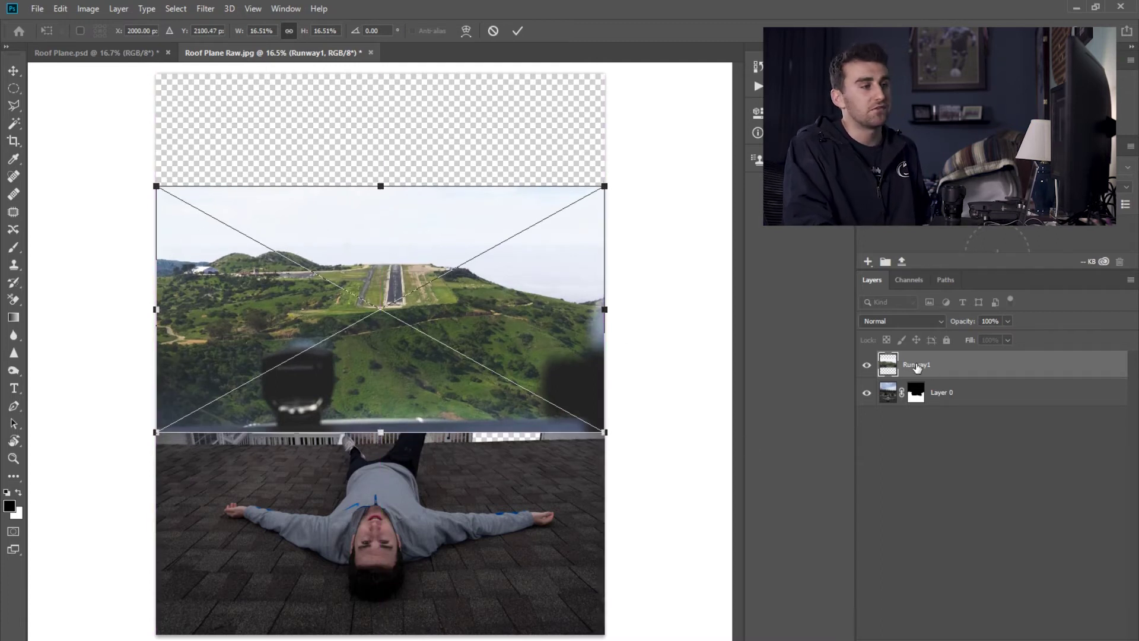
drag(916, 422, 917, 408)
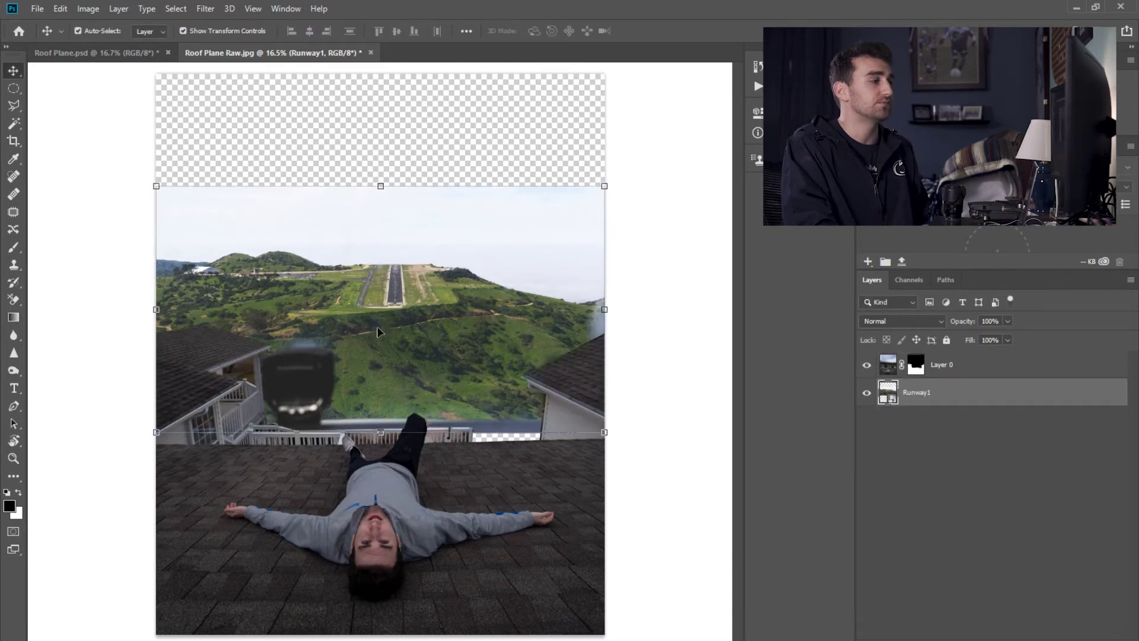
- Enlarge the runway and position it behind the houses, then commit
drag(401, 295, 403, 344)
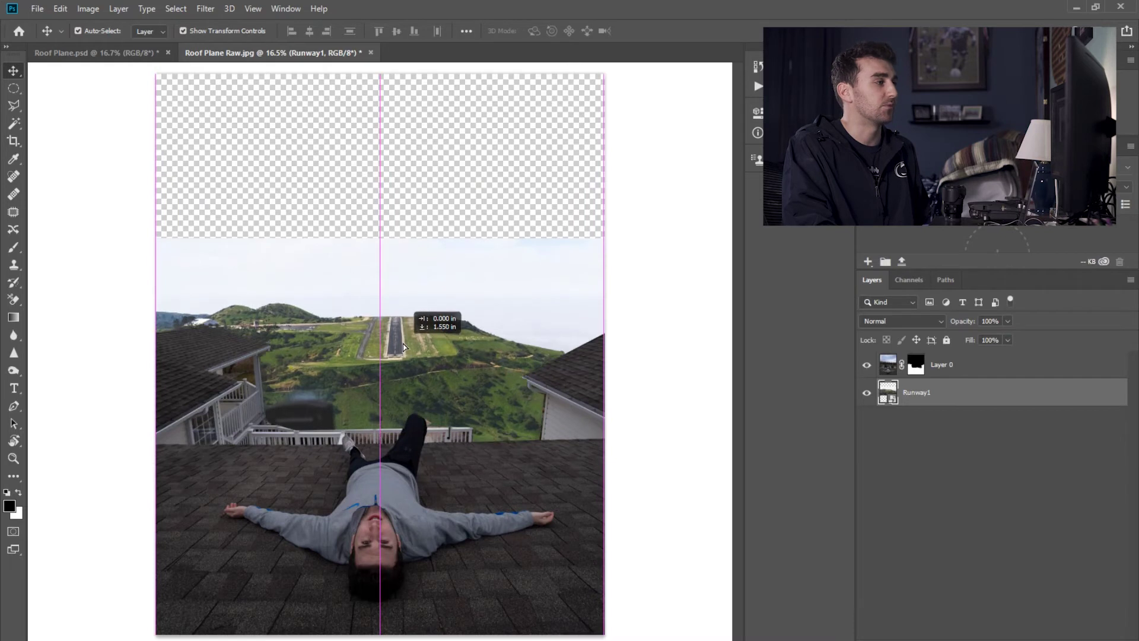
drag(604, 231, 639, 209)
drag(528, 341, 503, 358)
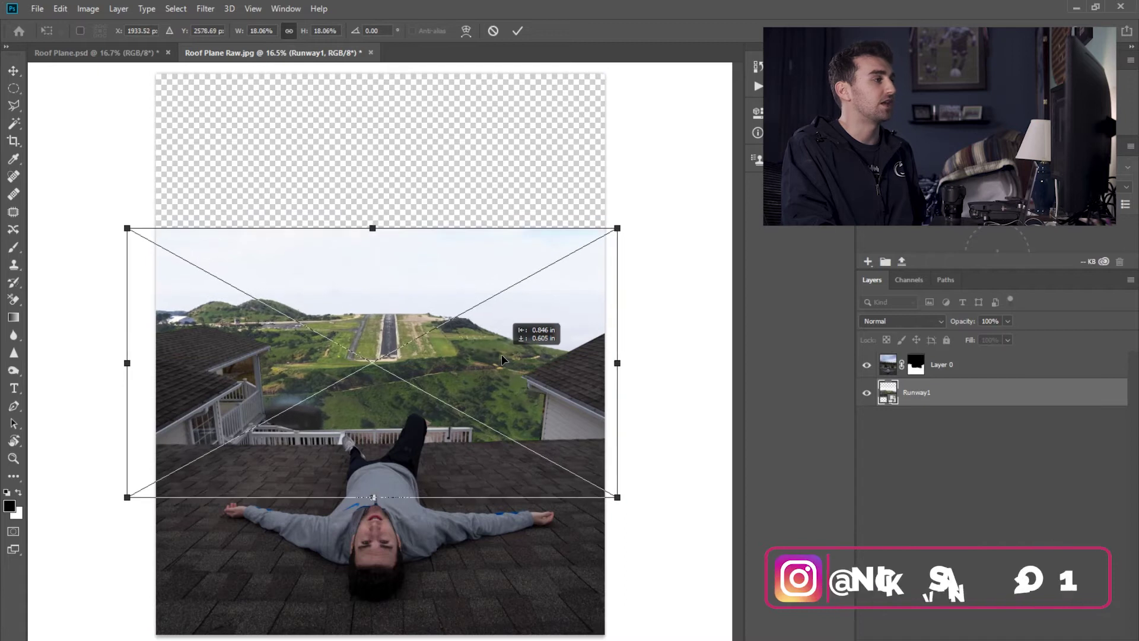
drag(503, 359, 498, 358)
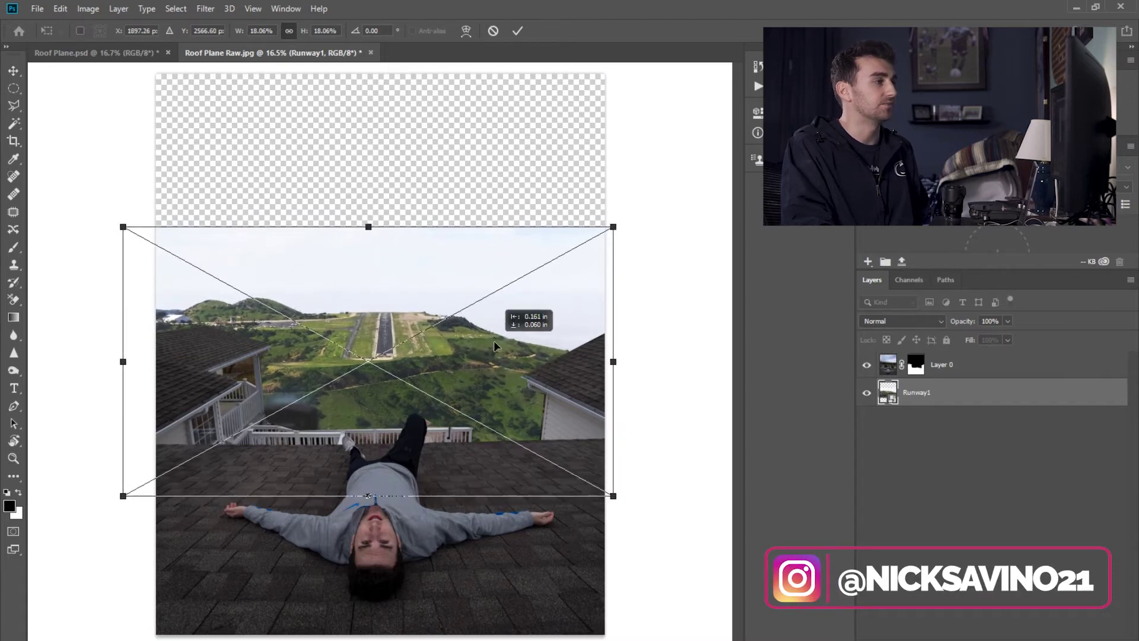
key(Return)
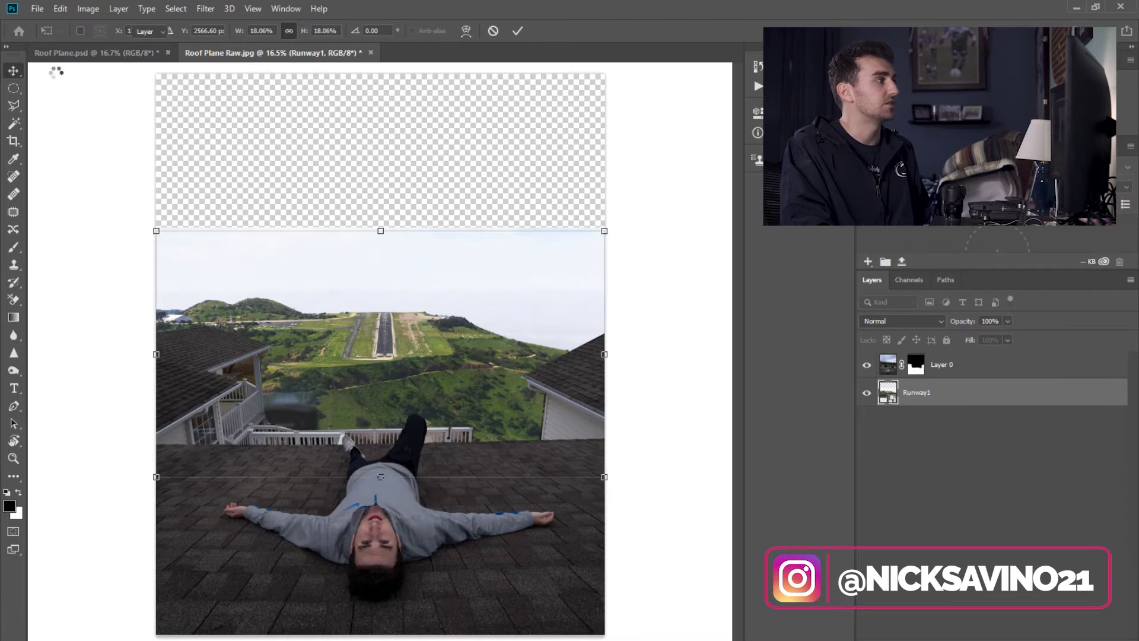
- Magic Wand the Runway1 layer's pale sky and bring it into Select and Mask
click(663, 248)
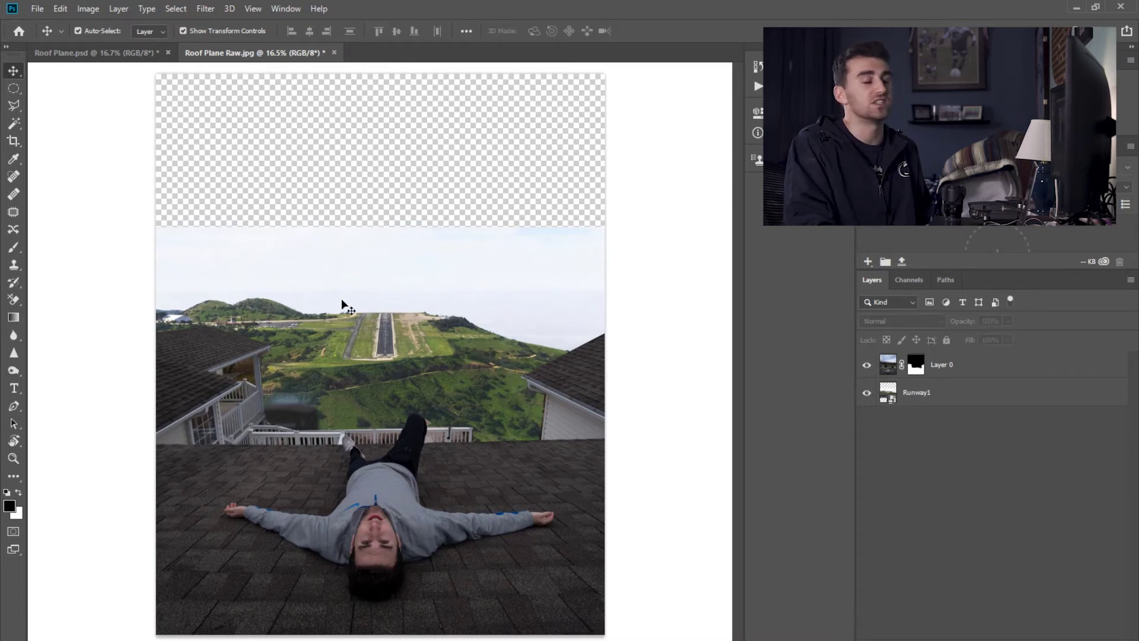
click(12, 126)
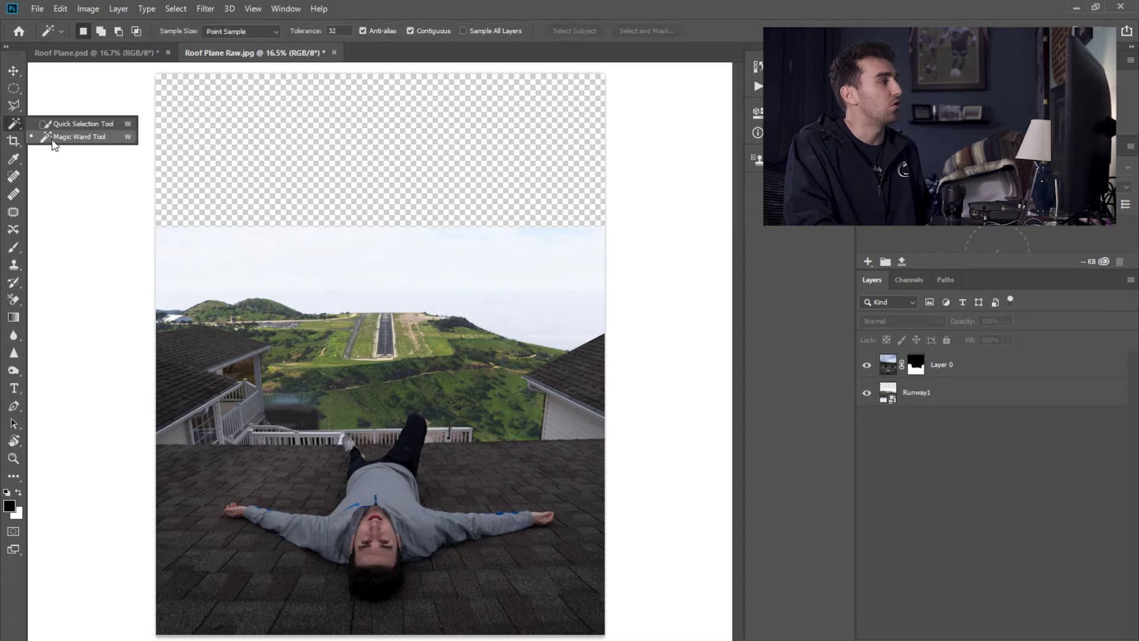
click(61, 139)
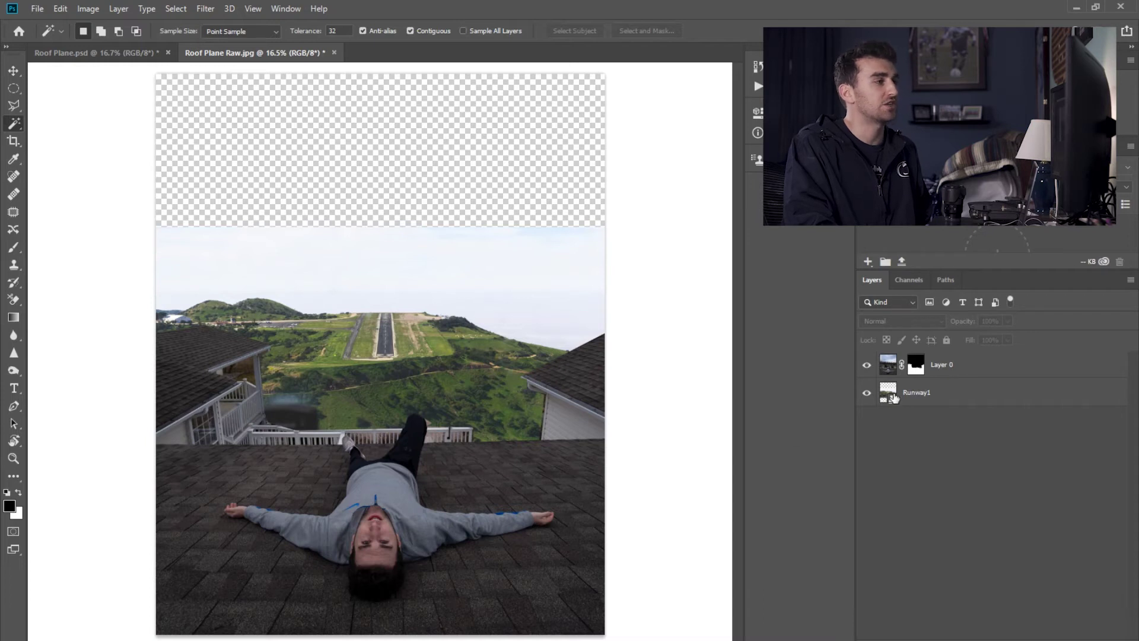
click(892, 398)
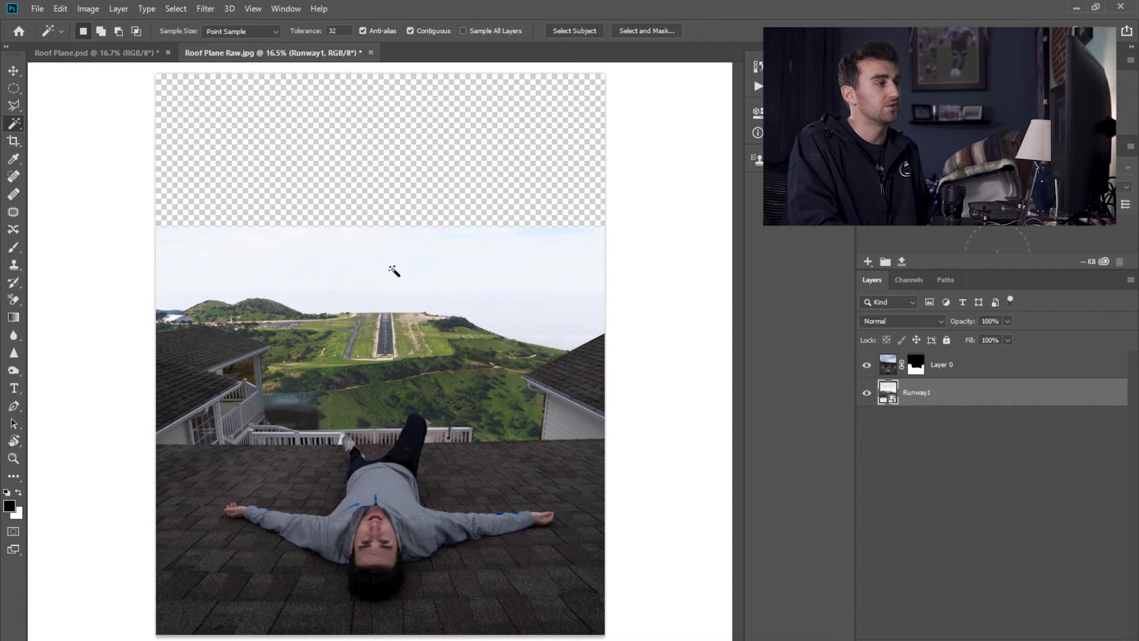
click(396, 276)
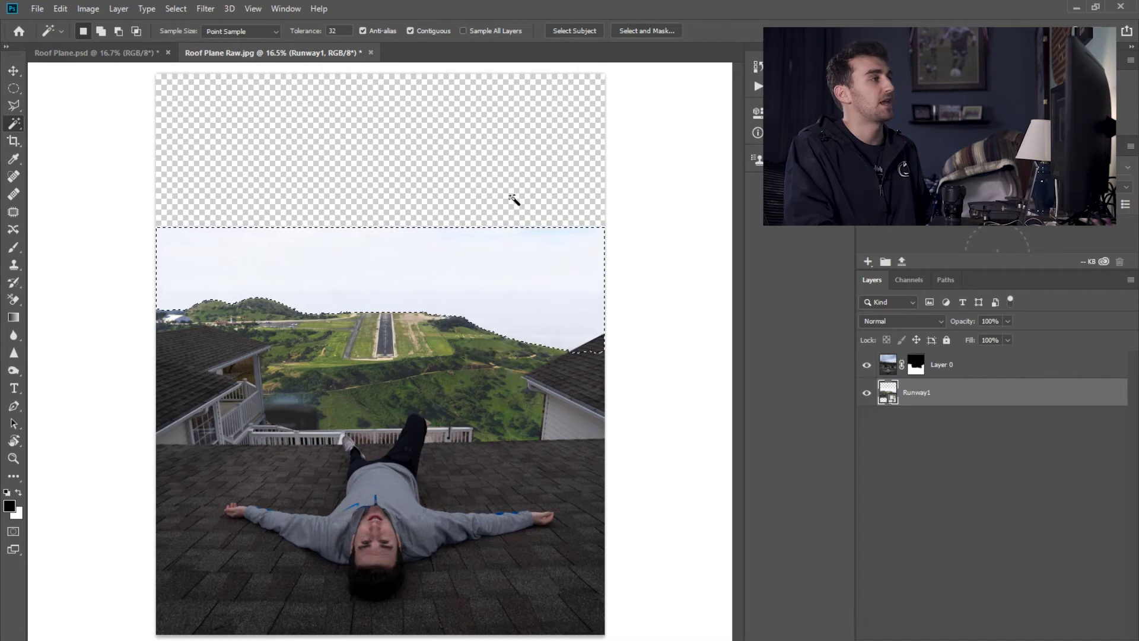
click(638, 31)
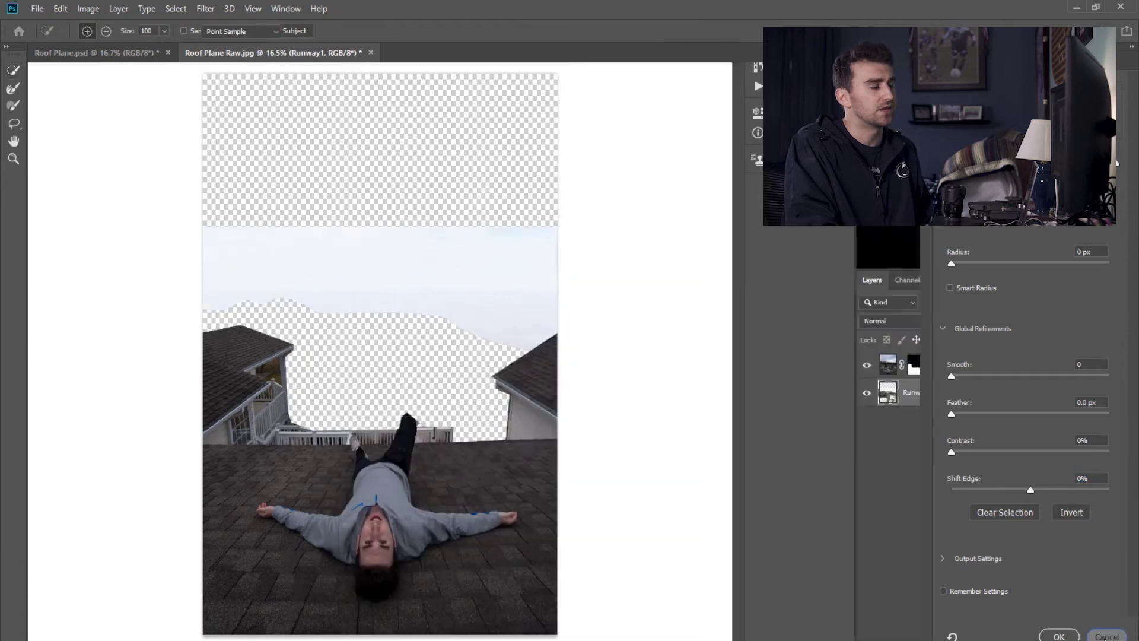
- Invert to everything but the sky, feather 1 px with negative Shift Edge, and mask it
click(1060, 636)
click(175, 11)
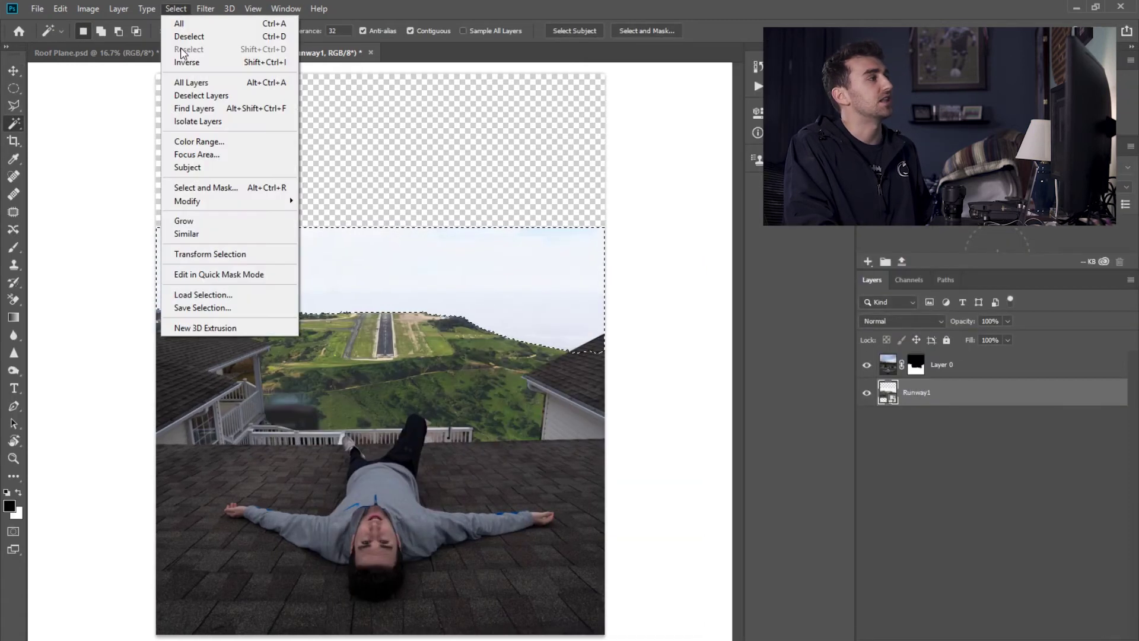
click(188, 63)
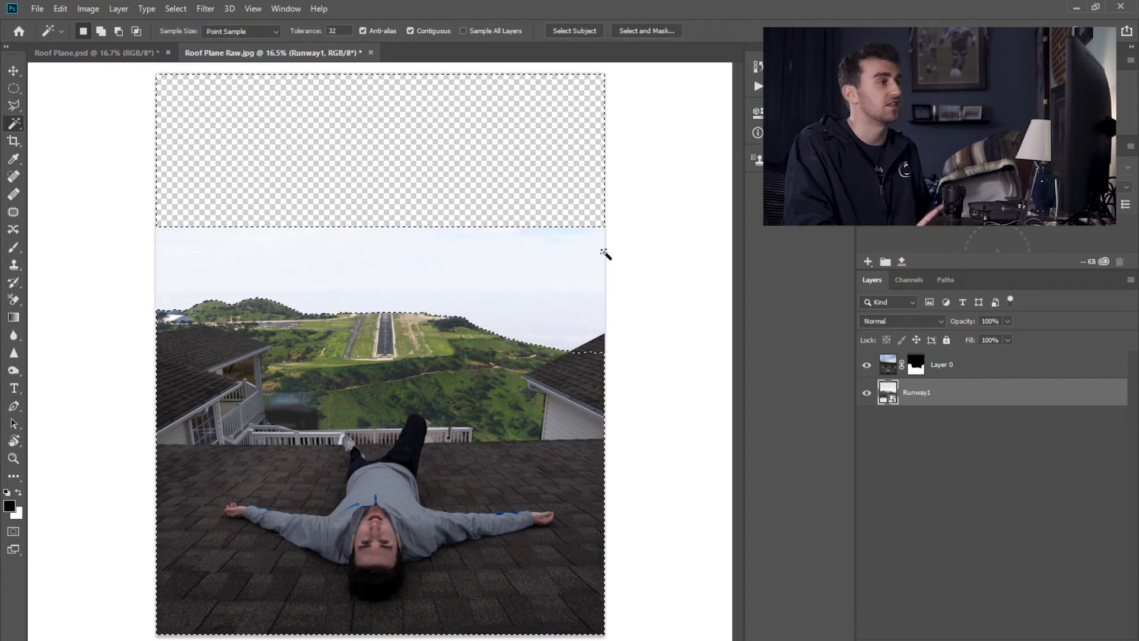
click(655, 29)
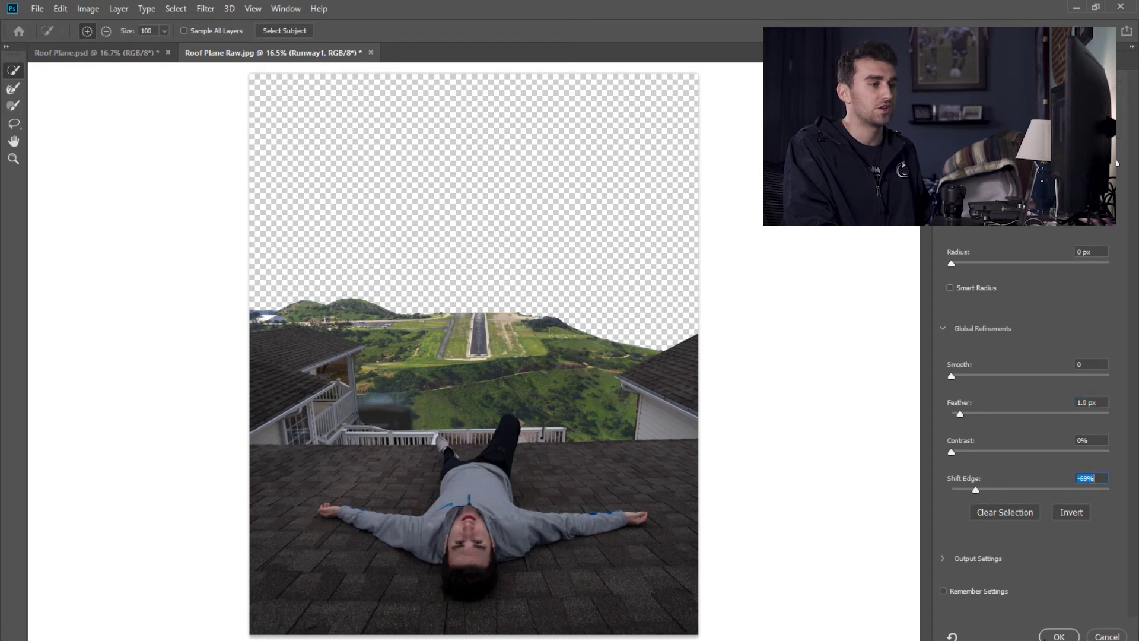
key(Return)
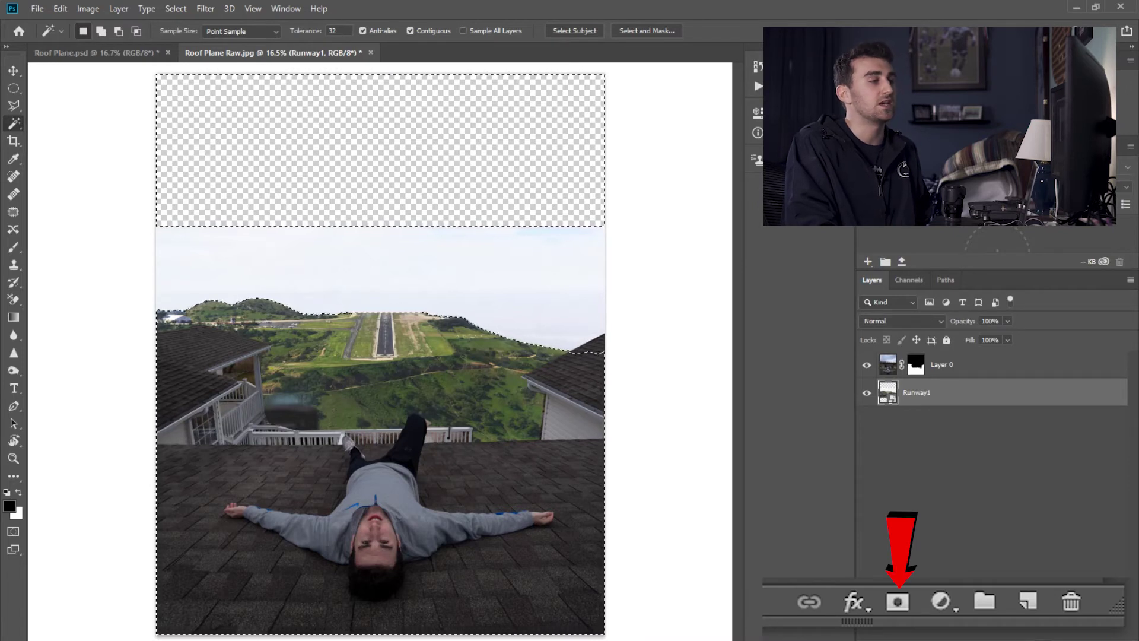
click(1048, 631)
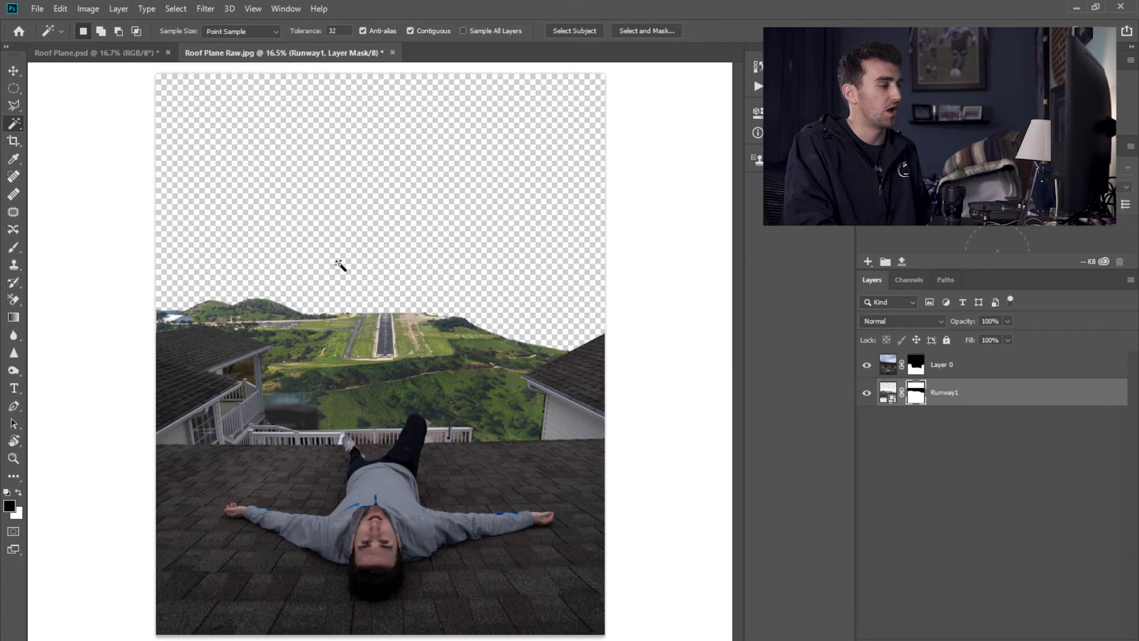
- Drag valley1 into the composite and place its layer beneath Runway1
key(alt+Tab)
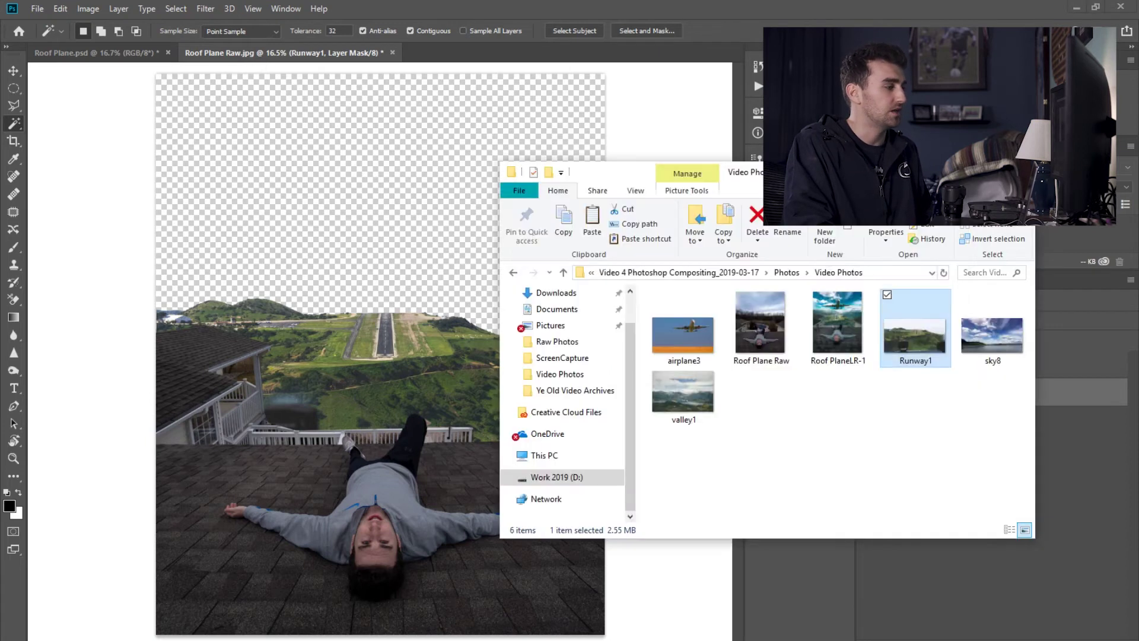
click(896, 422)
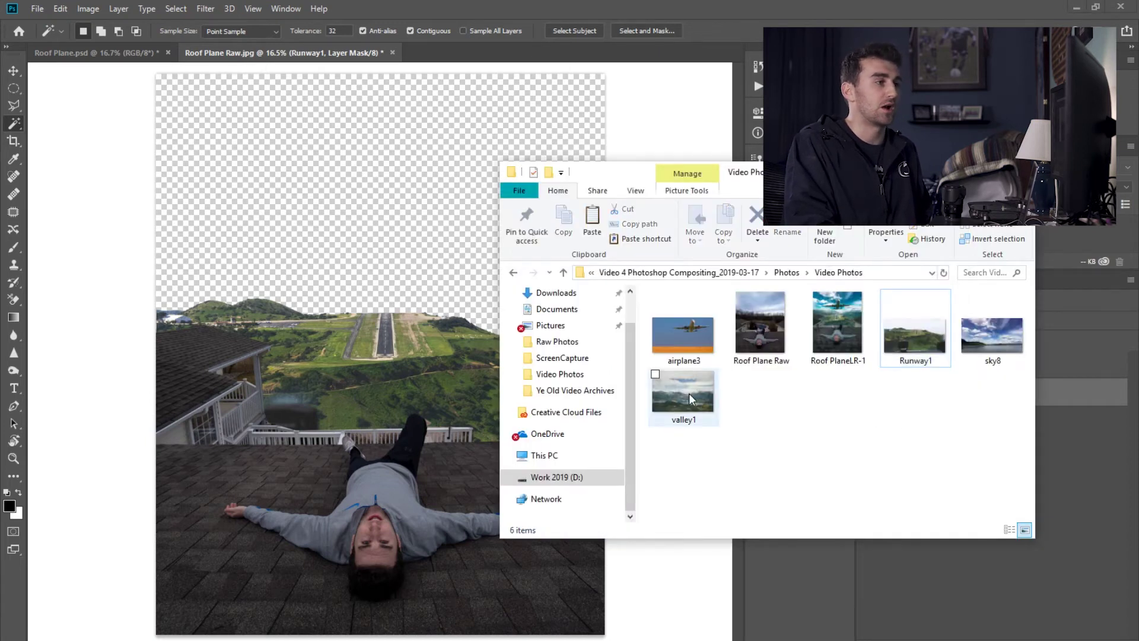
drag(677, 401, 320, 241)
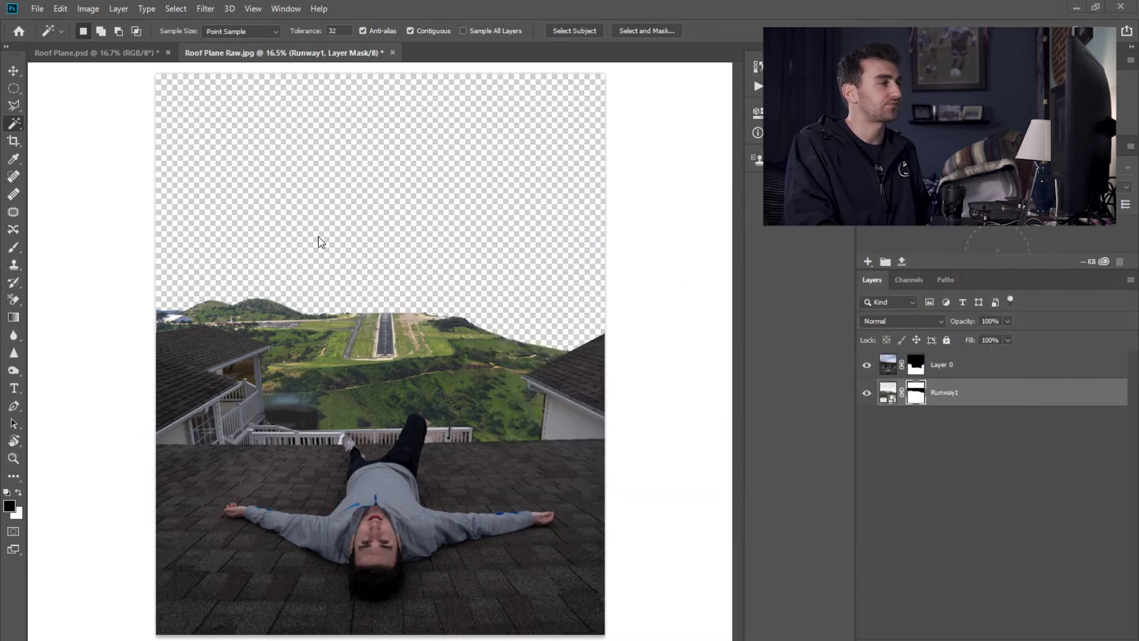
drag(368, 286, 368, 163)
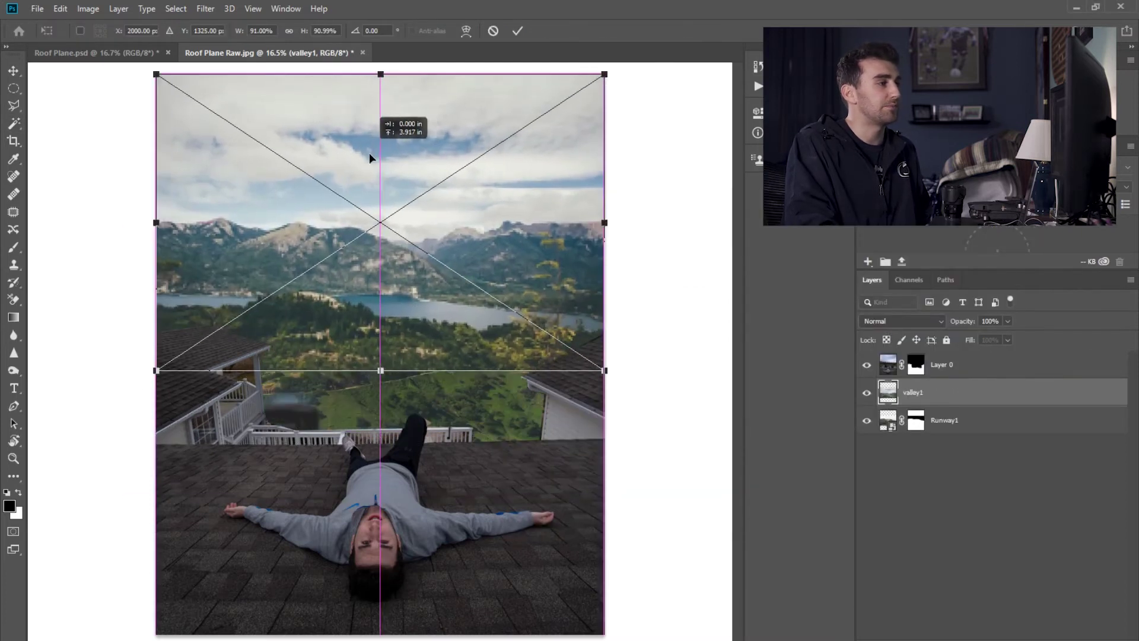
drag(368, 162, 368, 179)
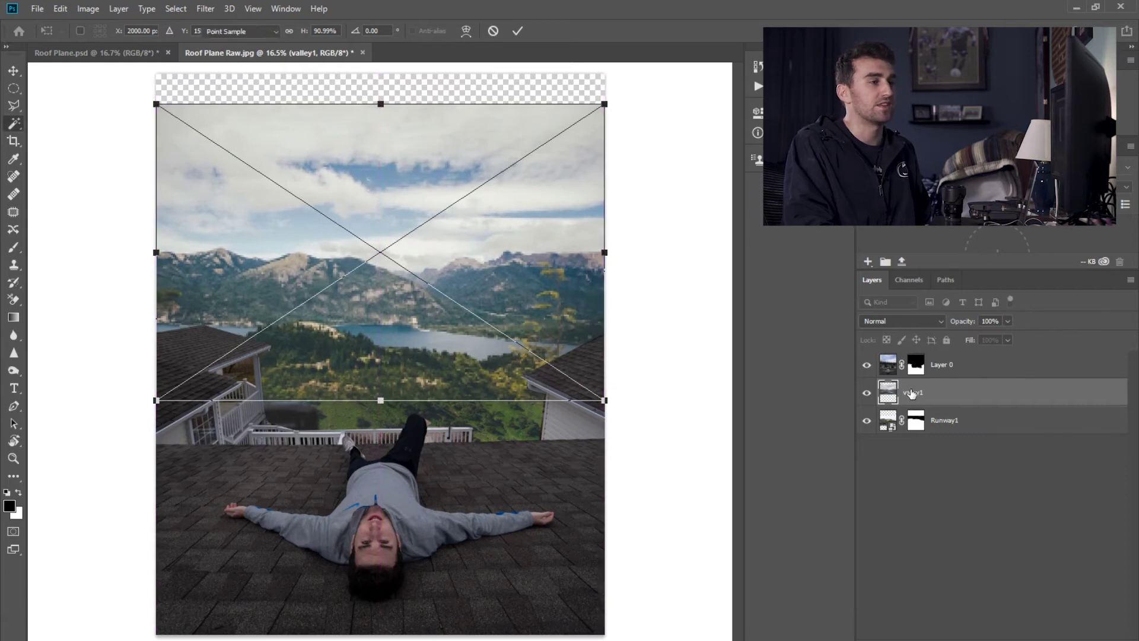
drag(913, 393, 919, 445)
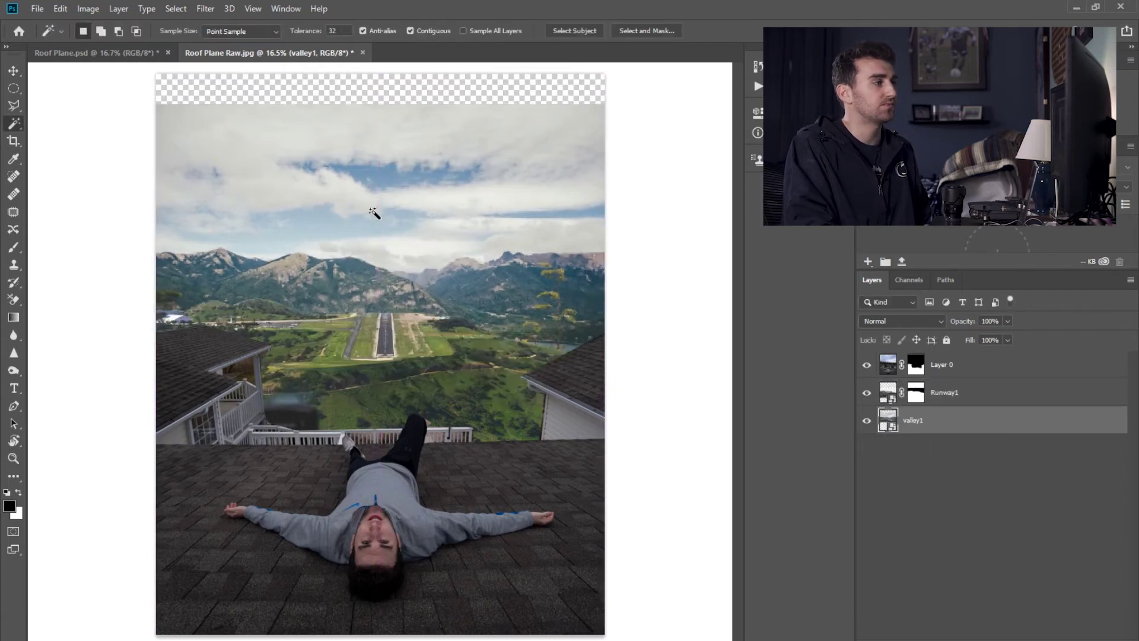
- Enlarge and shift the valley photo so cloudy peaks fill the background
key(ctrl+t)
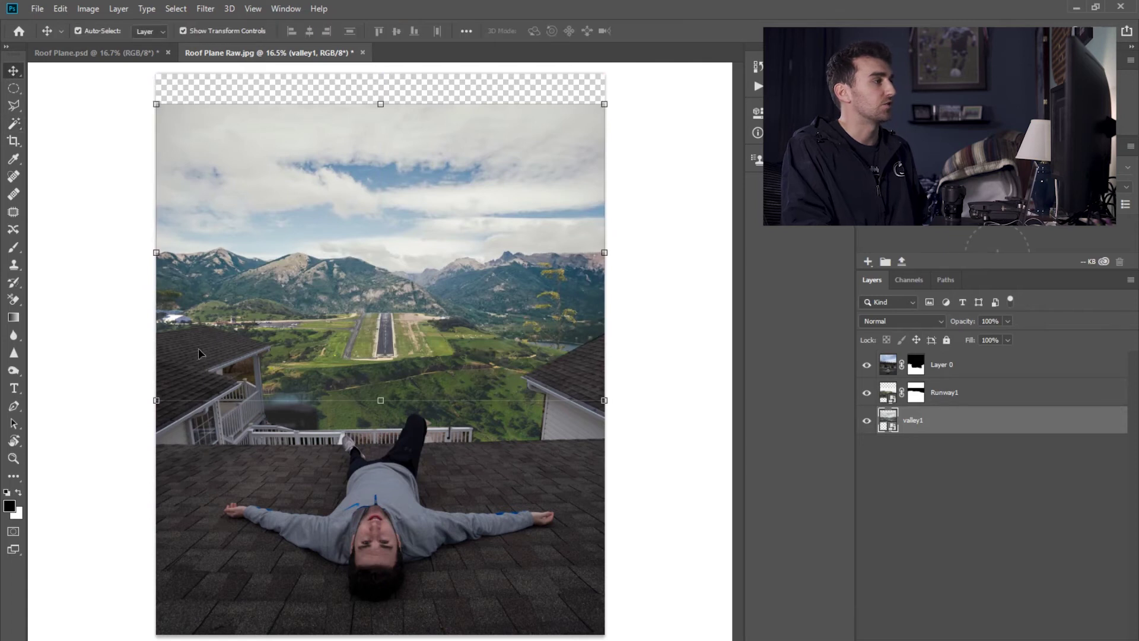
drag(156, 400, 135, 414)
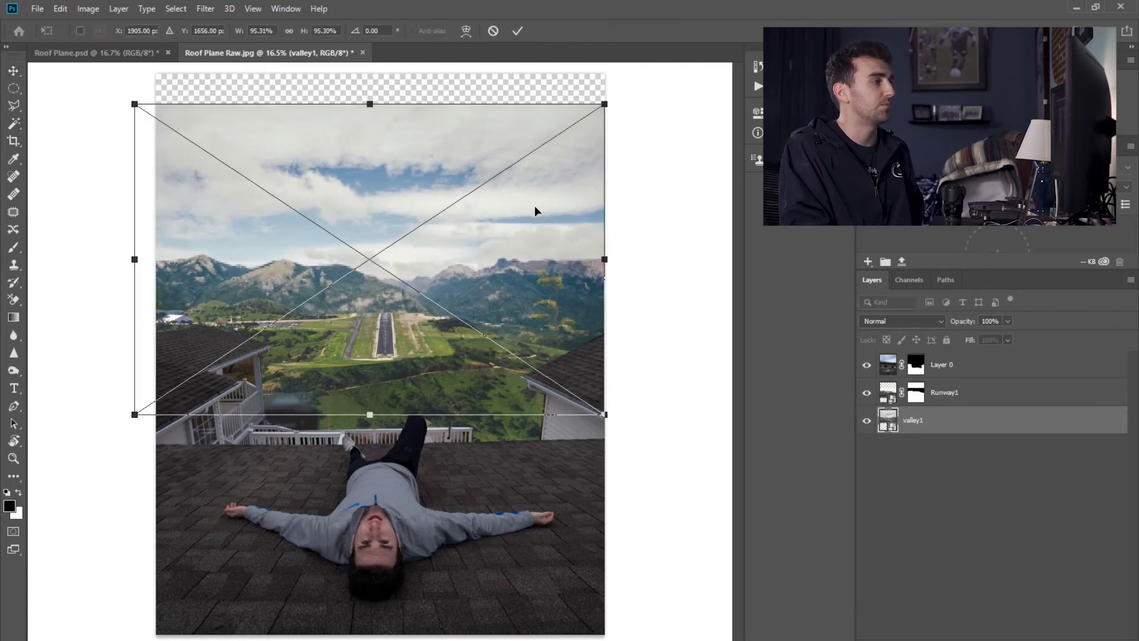
drag(524, 255, 526, 252)
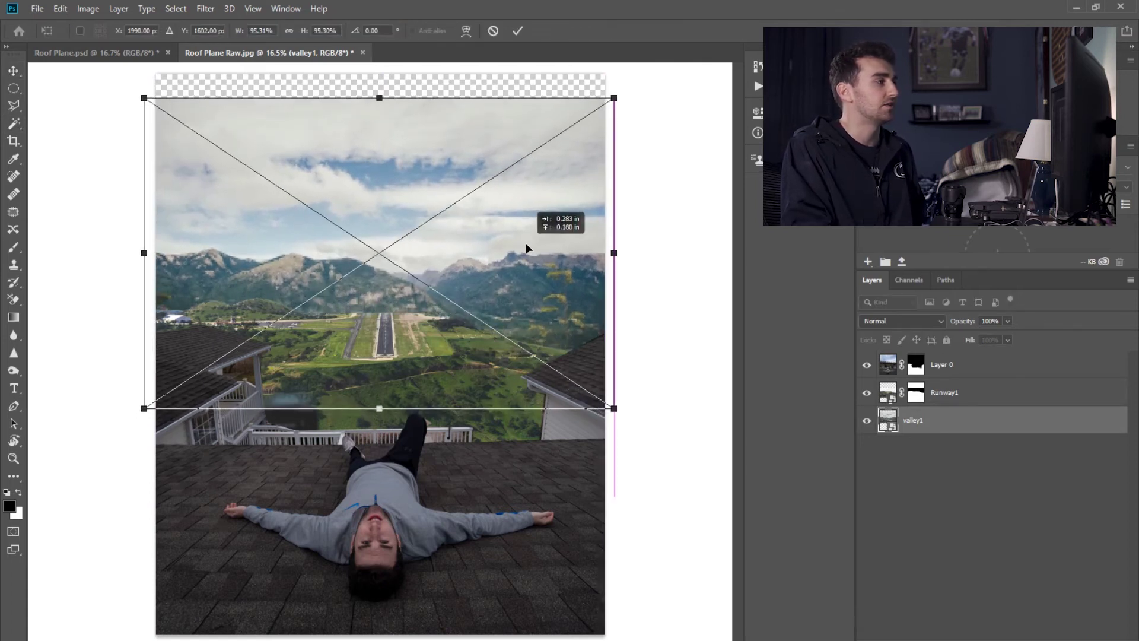
drag(526, 248, 526, 252)
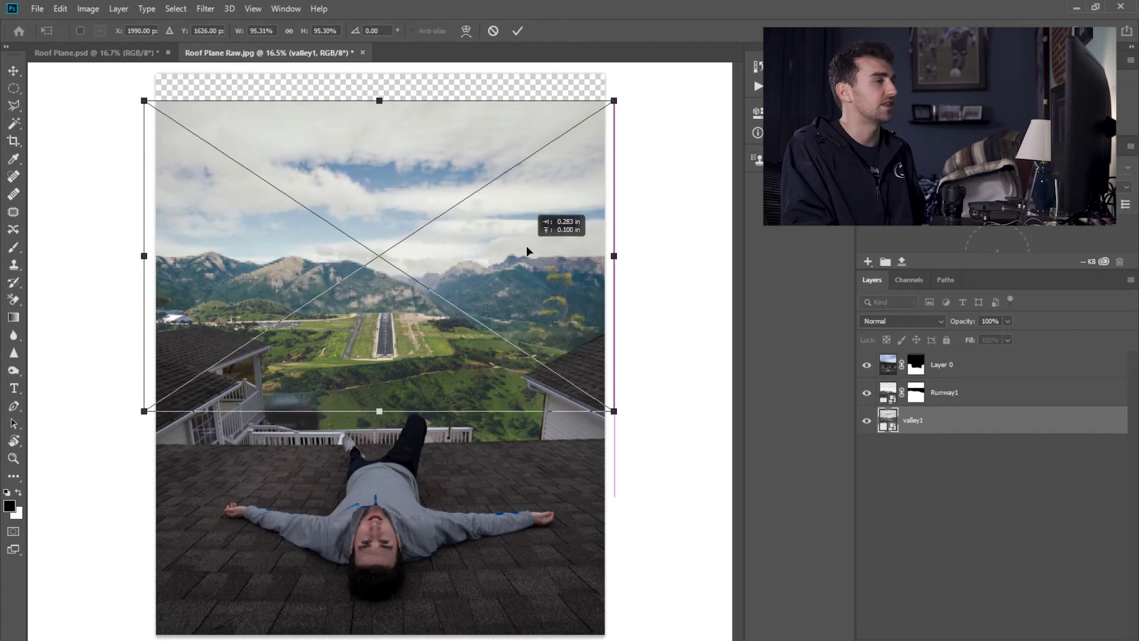
click(11, 69)
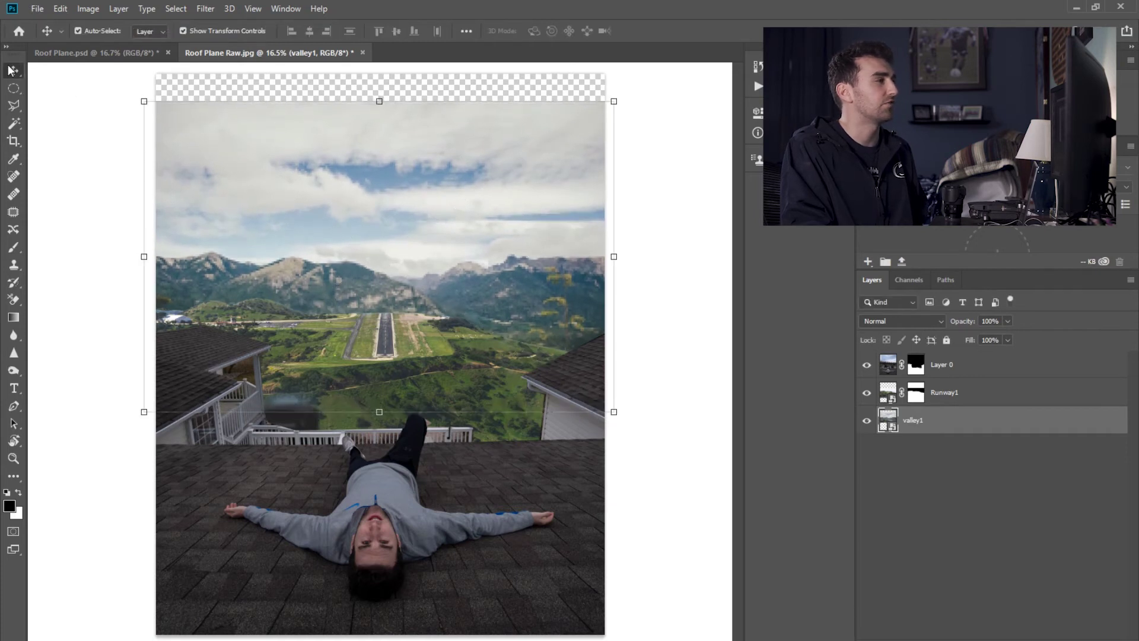
click(901, 515)
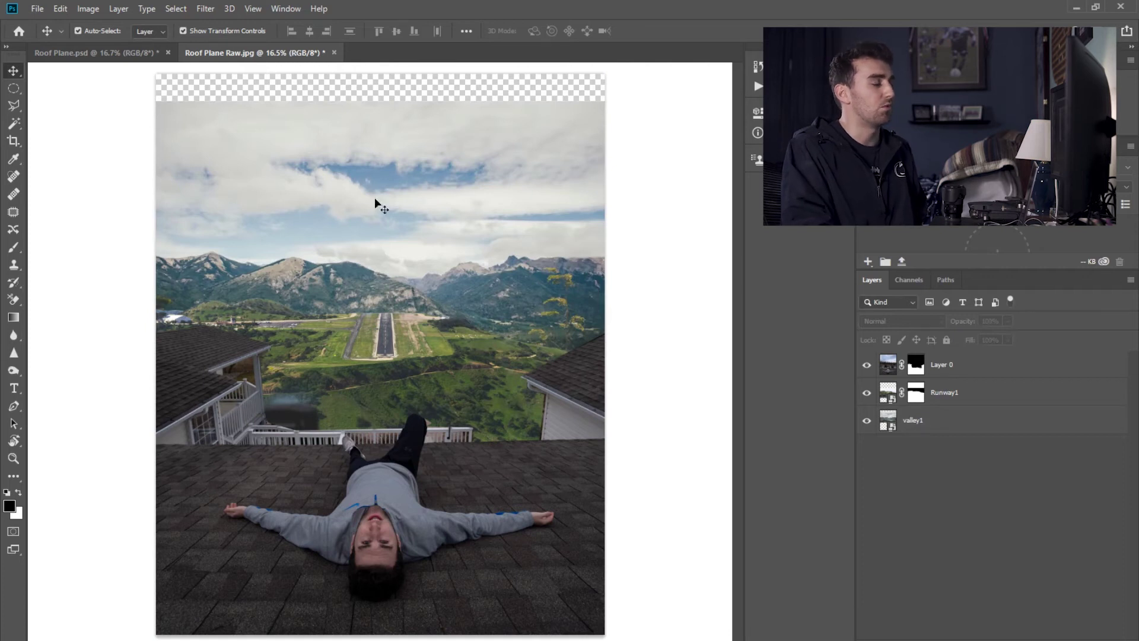
- Bring the sky8 photo into the composite and move it to the top
key(alt+Tab)
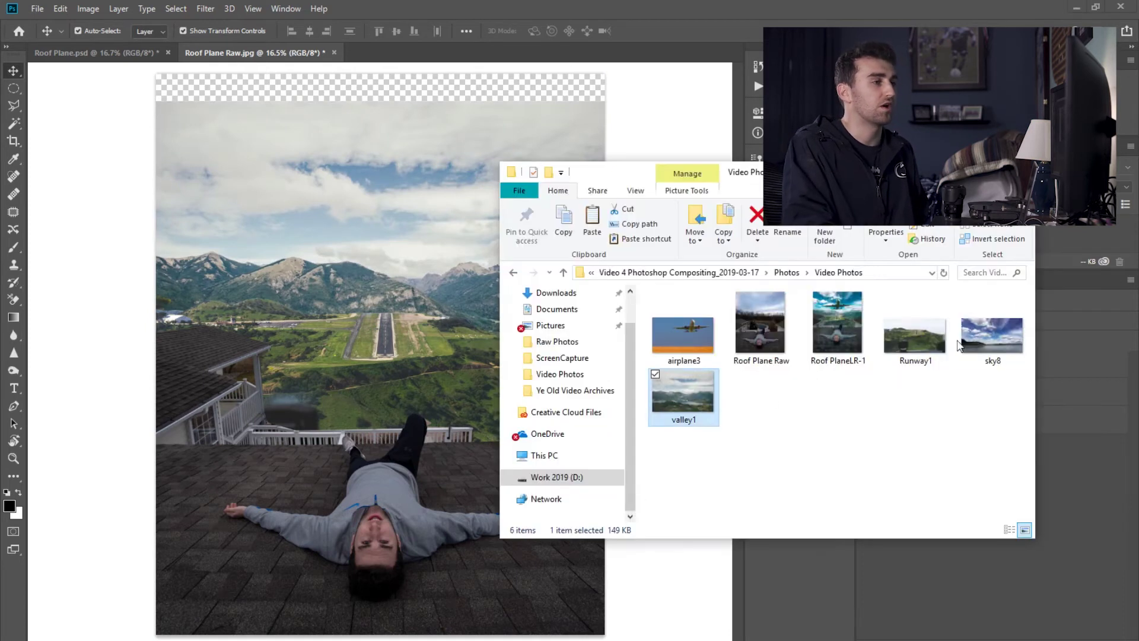
drag(996, 333, 374, 280)
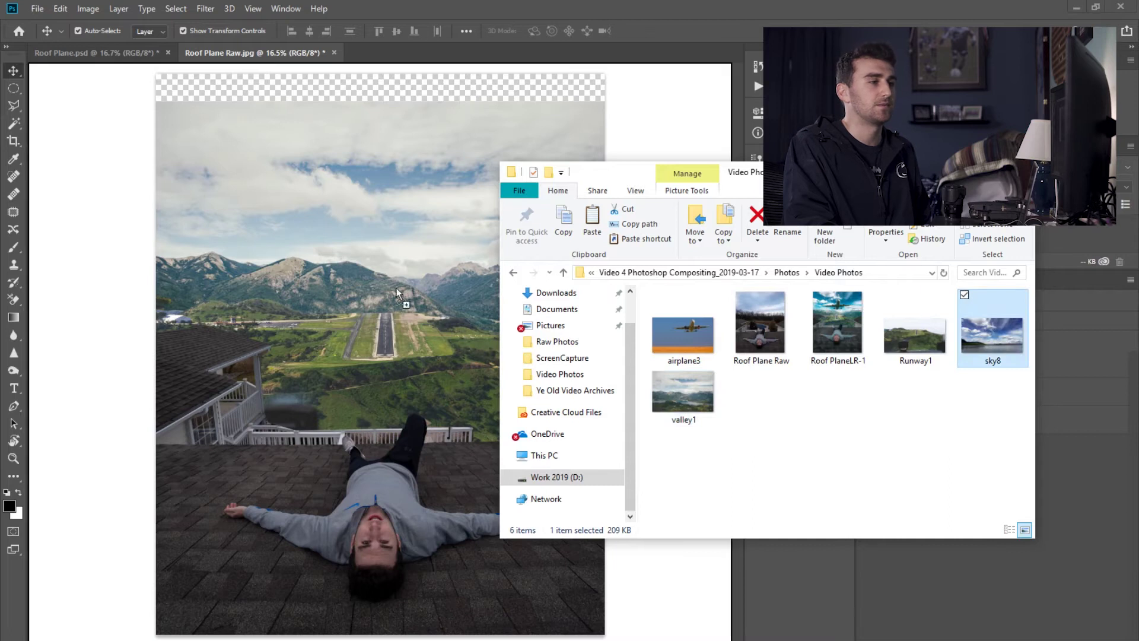
drag(382, 285, 387, 131)
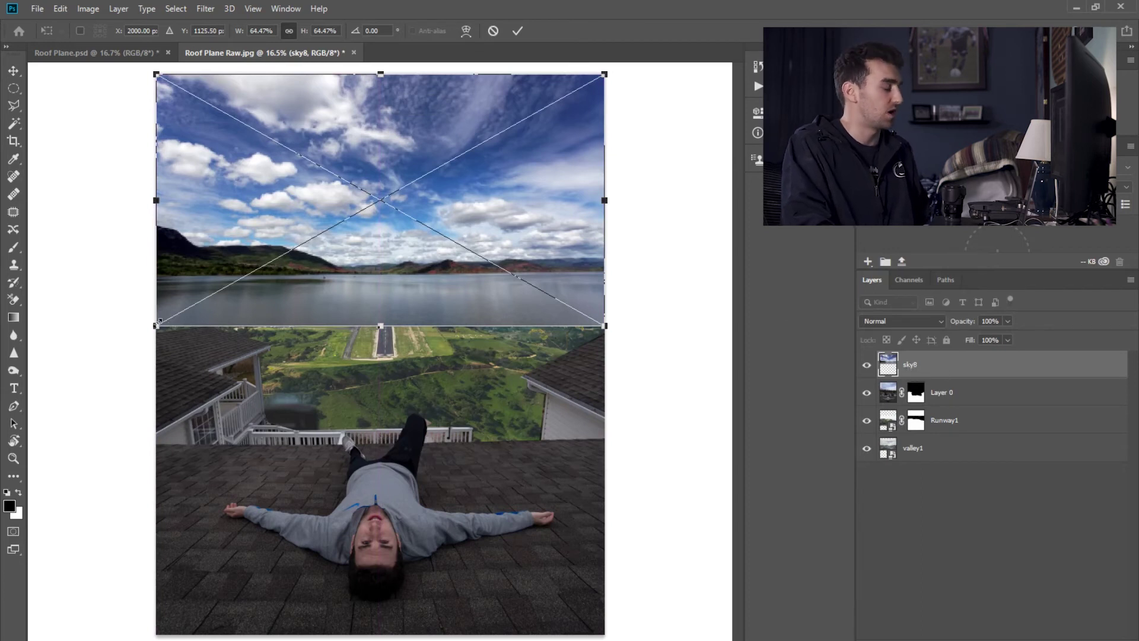
- Enlarge and settle the sky8 photo across the top, then add a layer mask
drag(157, 324, 128, 354)
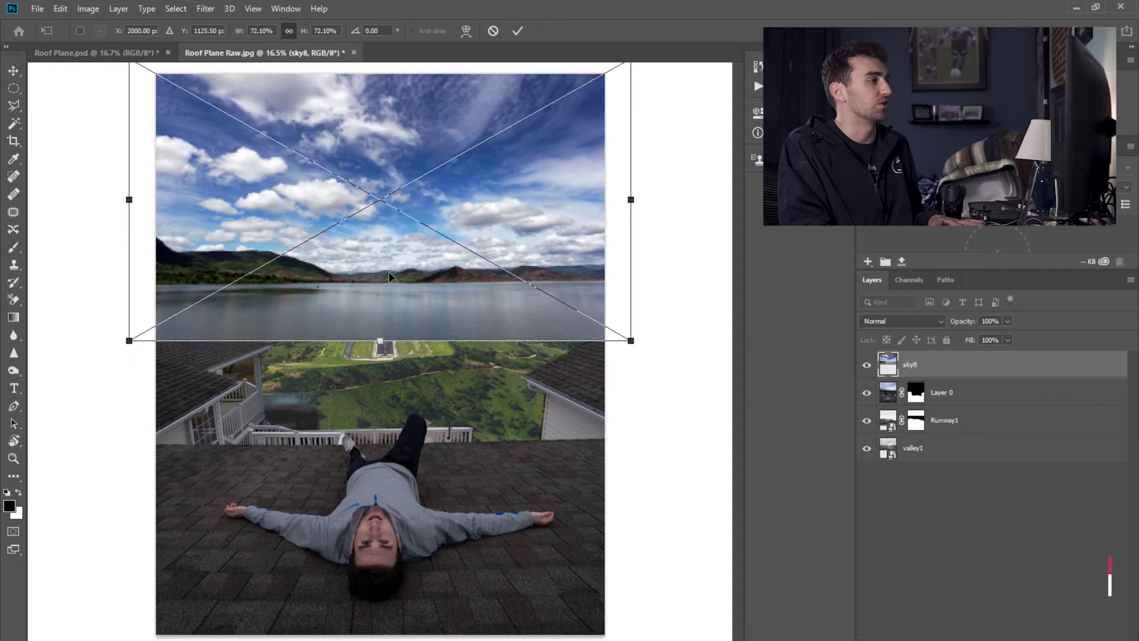
drag(362, 286, 389, 284)
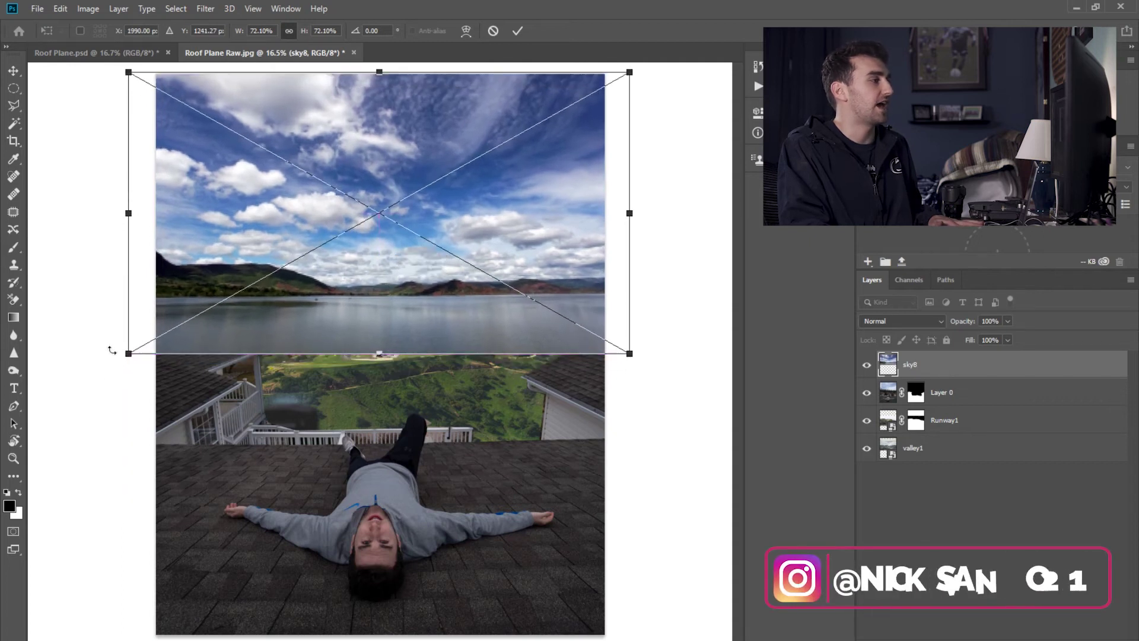
drag(128, 354, 121, 359)
drag(328, 299, 340, 302)
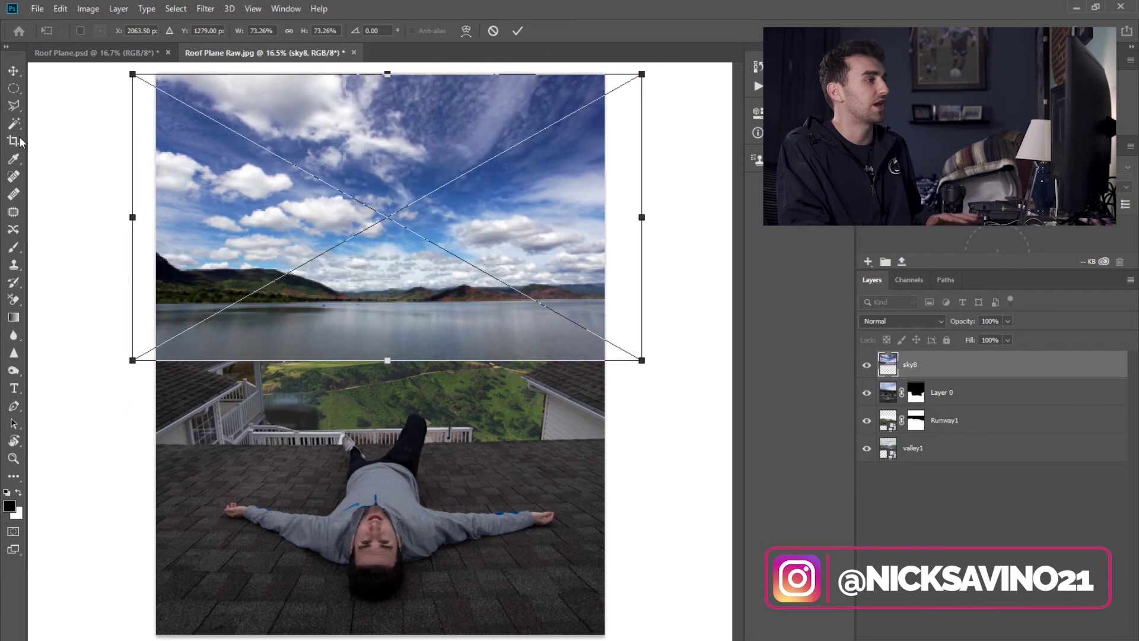
key(Return)
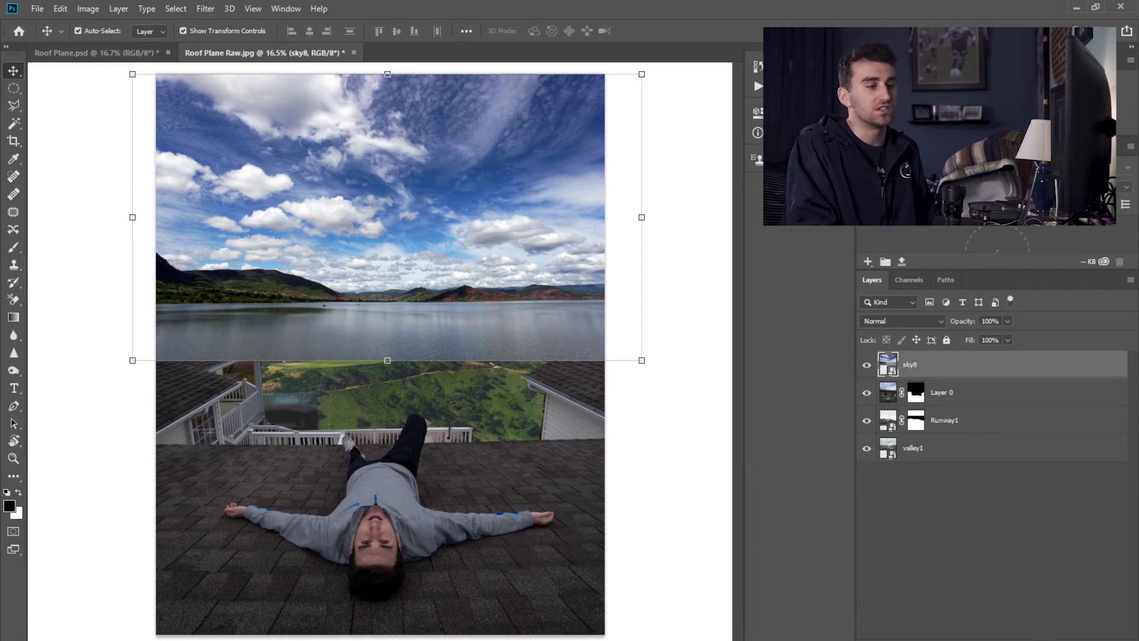
click(957, 637)
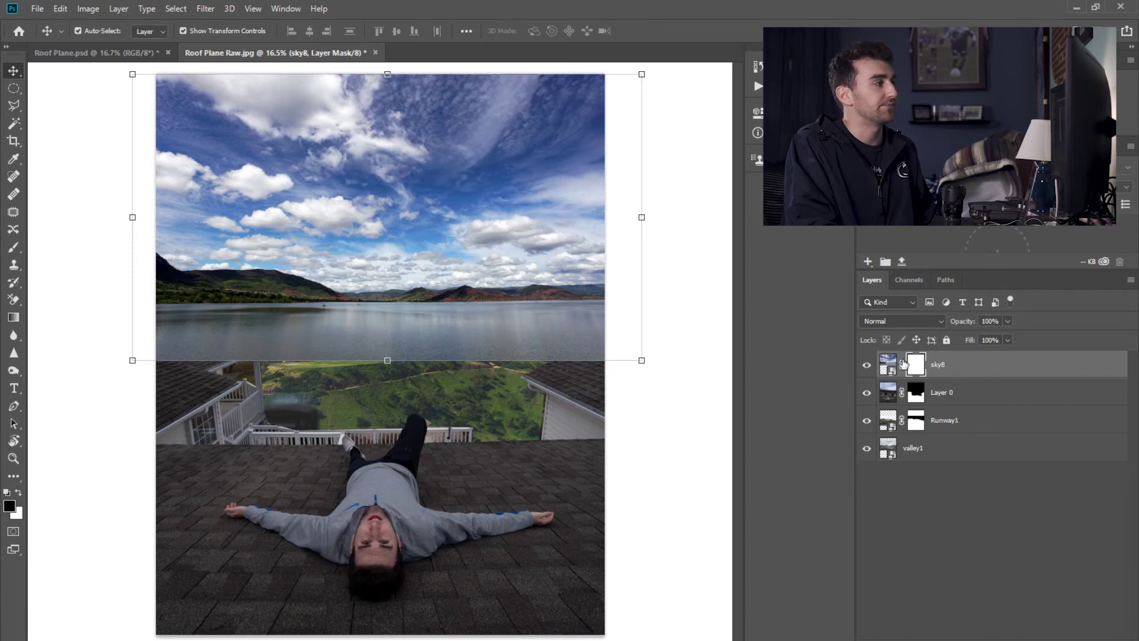
- Switch to the Brush tool and set its hardness to 0% for a soft edge
click(10, 250)
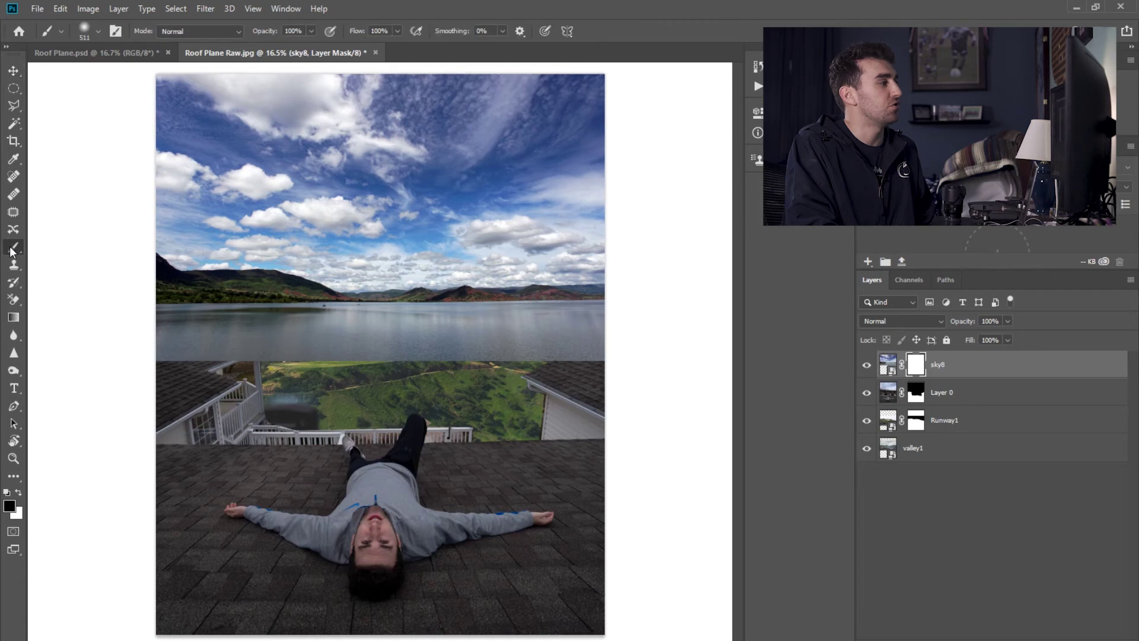
click(98, 33)
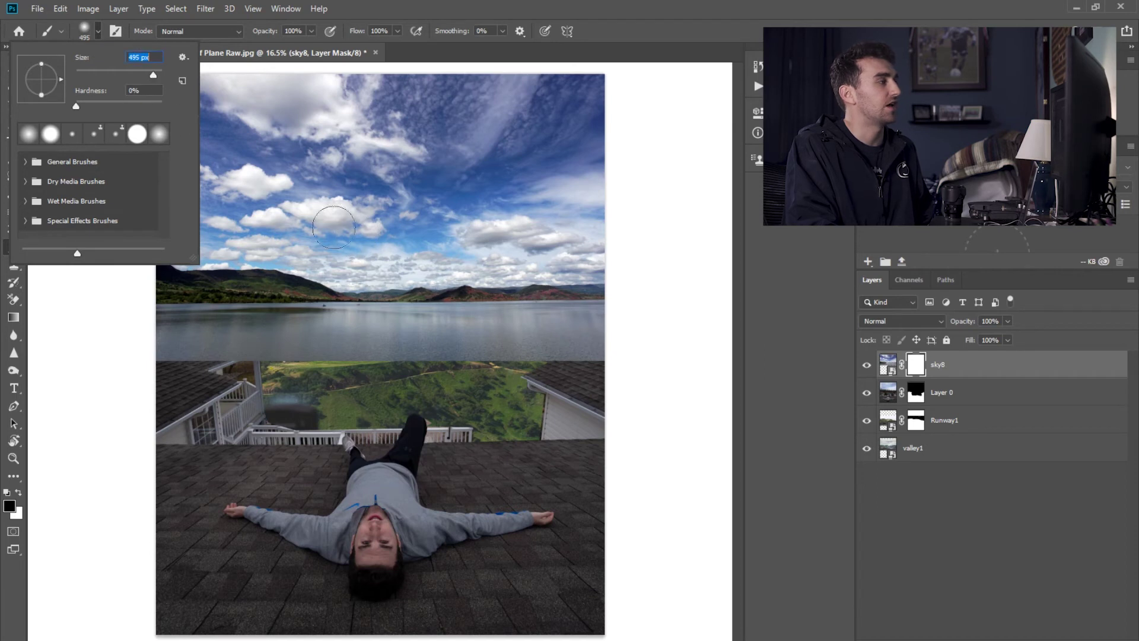
drag(79, 104, 72, 104)
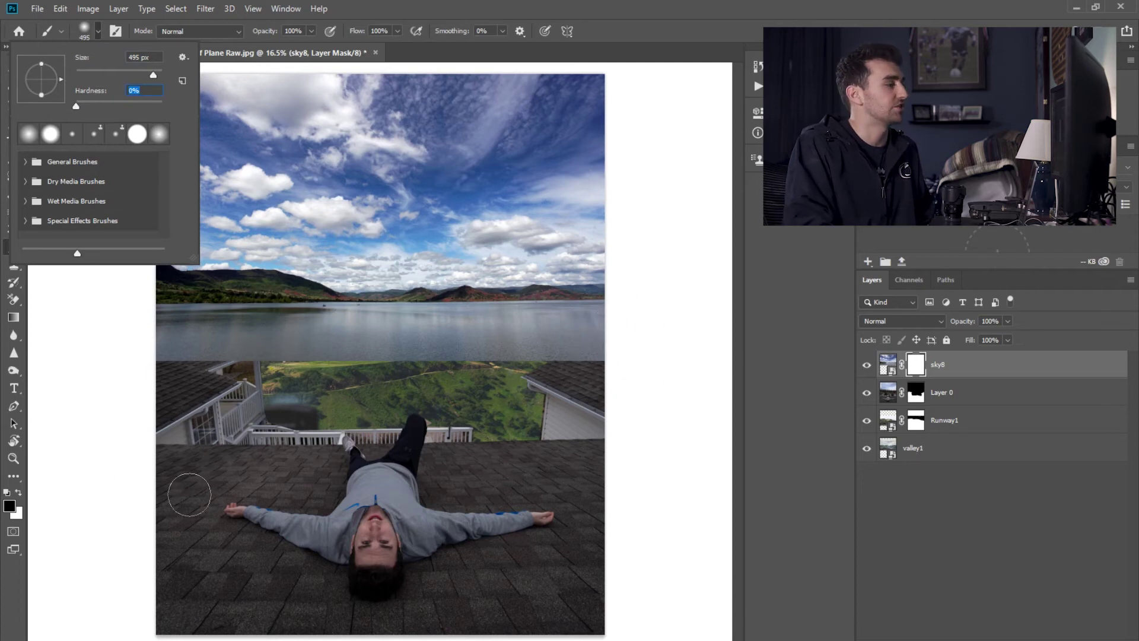
key(Return)
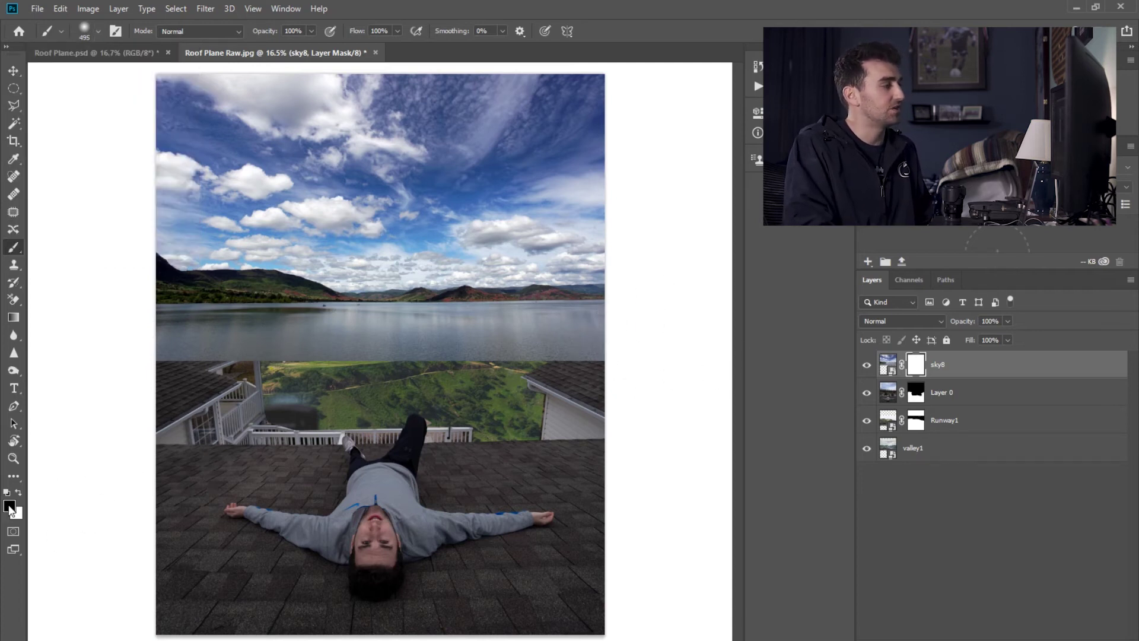
- Test black and white strokes on the sky8 mask over the lower-right water
click(12, 507)
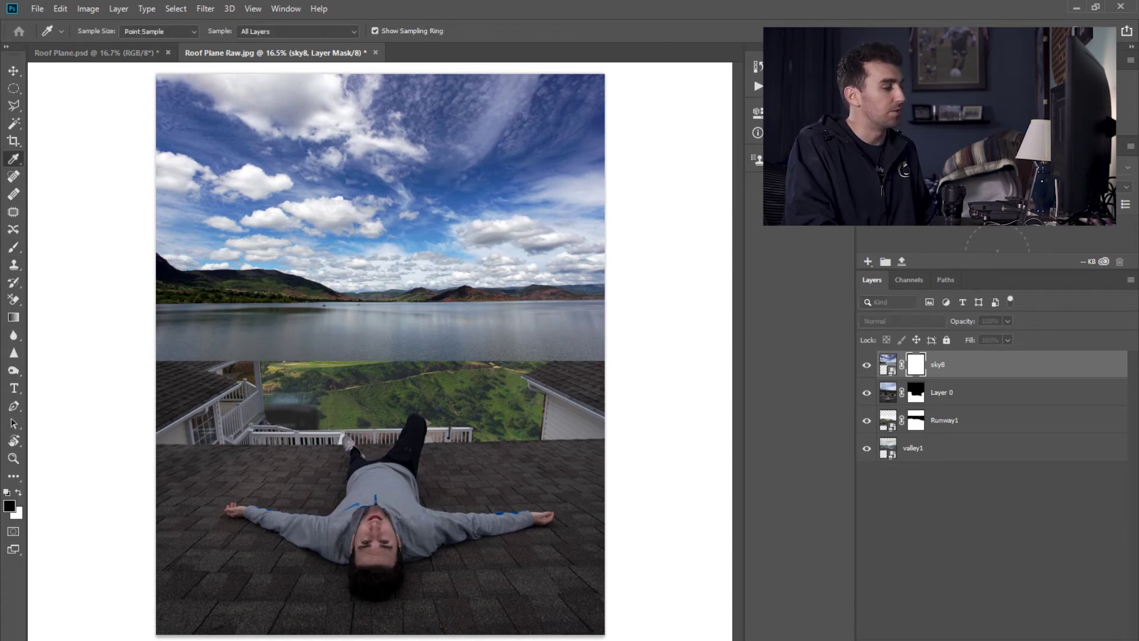
key(Return)
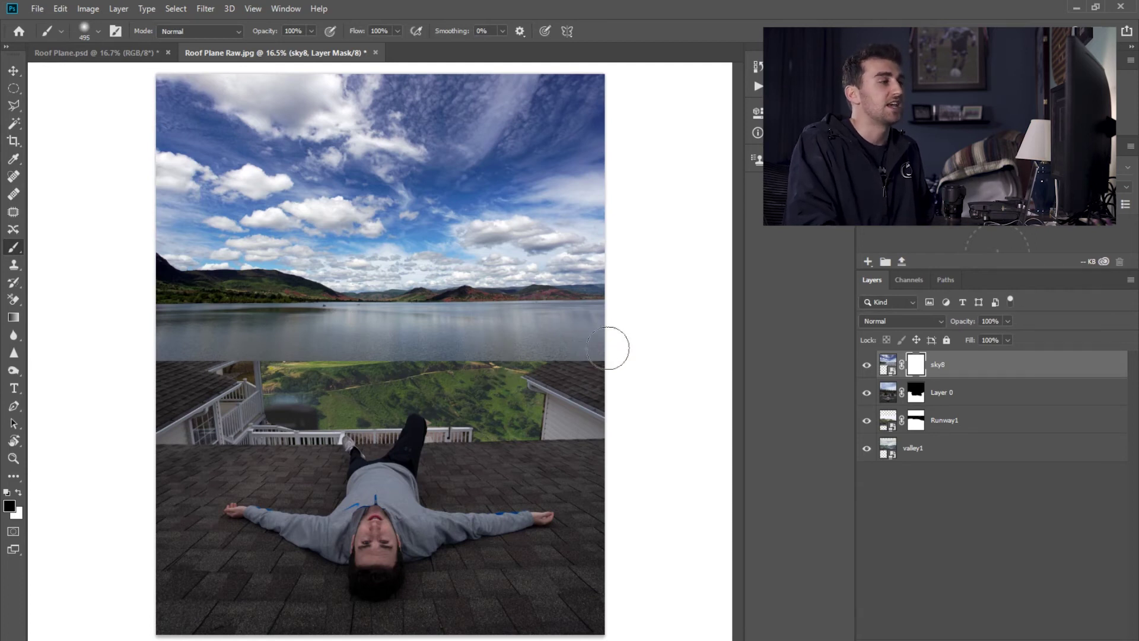
mouse_move(609, 348)
mouse_down()
mouse_move(525, 333)
mouse_move(478, 359)
mouse_up()
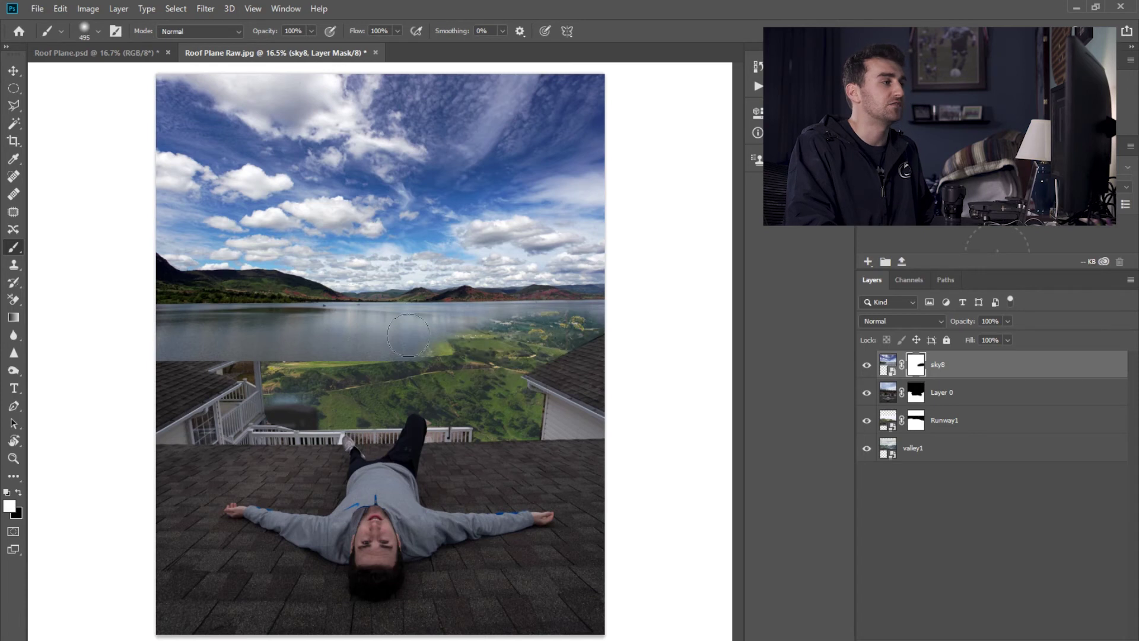
mouse_move(392, 323)
mouse_down()
mouse_move(499, 357)
mouse_move(614, 330)
mouse_move(659, 355)
mouse_up()
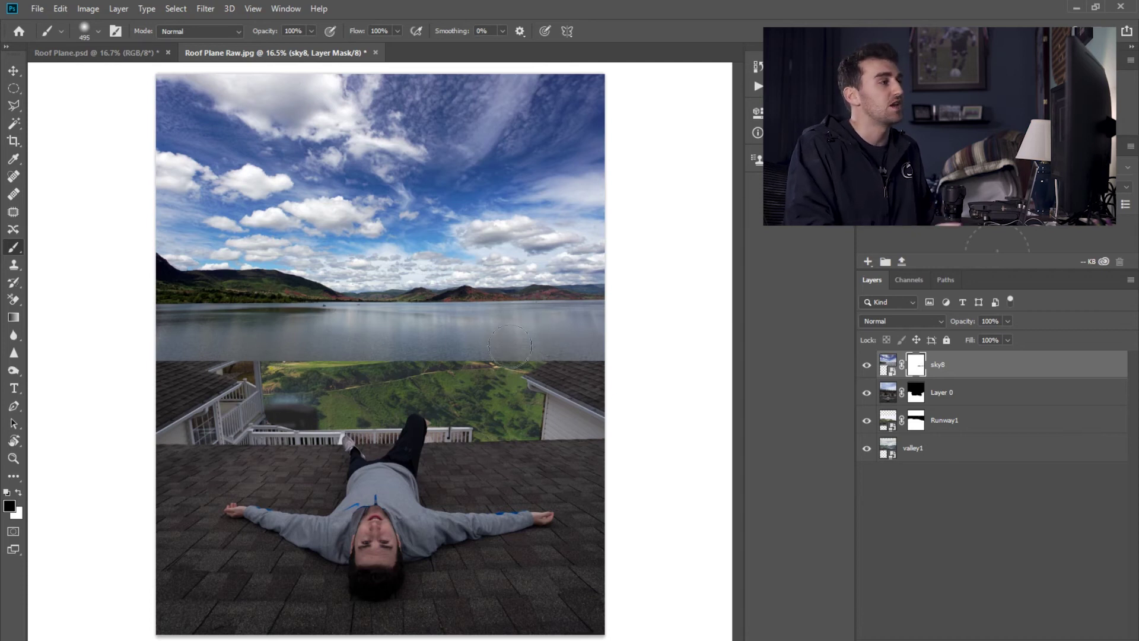
click(398, 30)
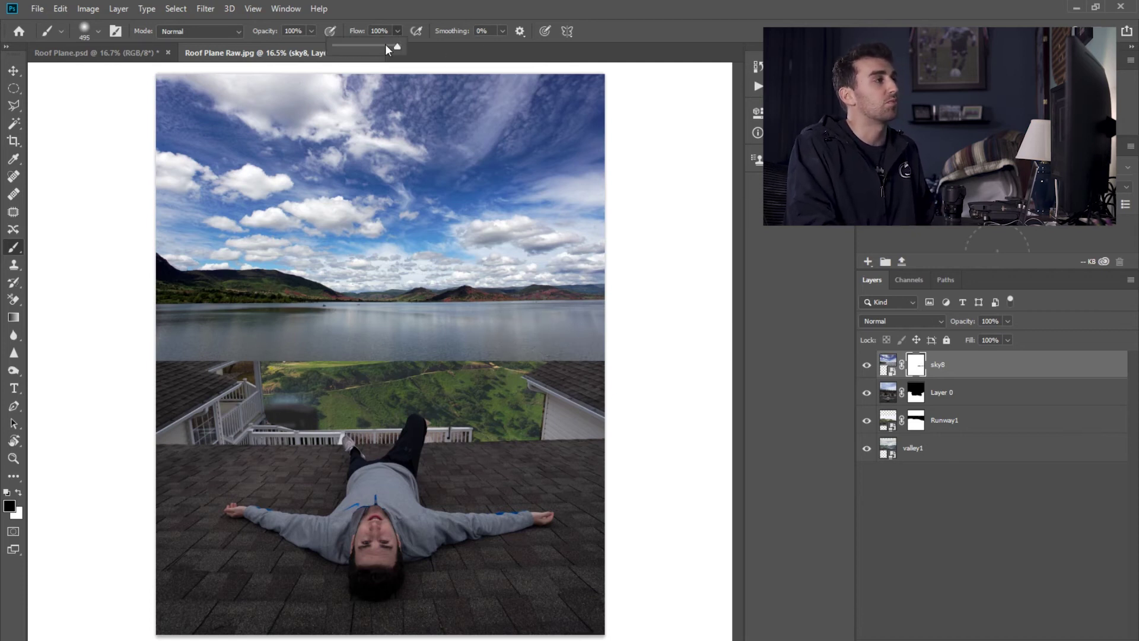
- With low brush flow, paint the sky8 mask to reveal house roofs, runway and mountain peaks
mouse_move(348, 46)
mouse_down()
mouse_move(331, 58)
mouse_move(340, 52)
mouse_up()
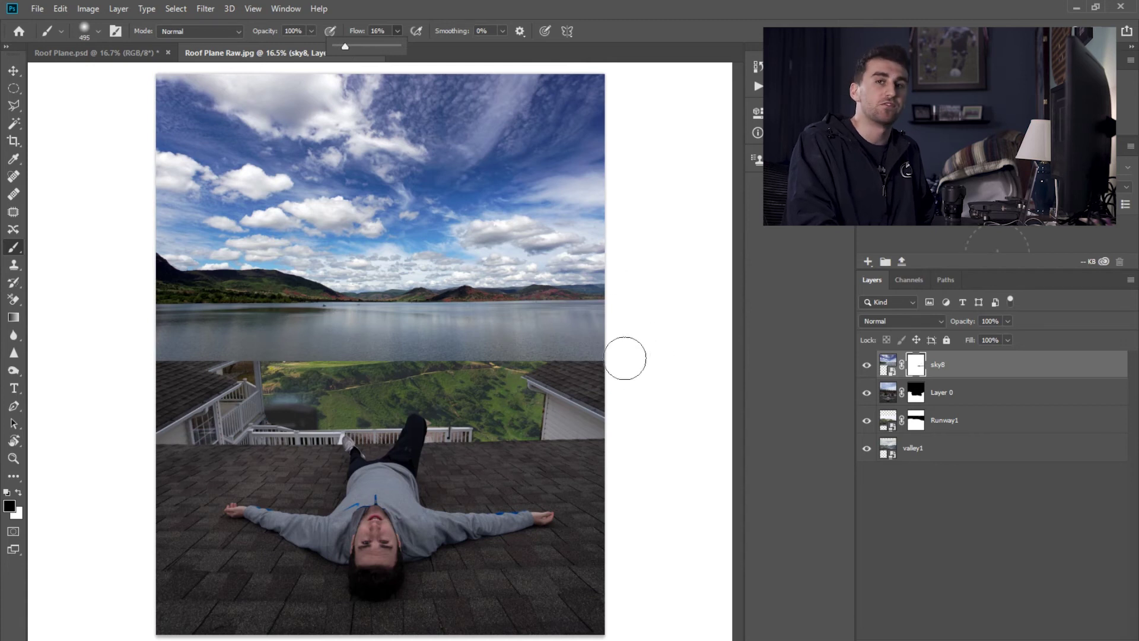
click(602, 365)
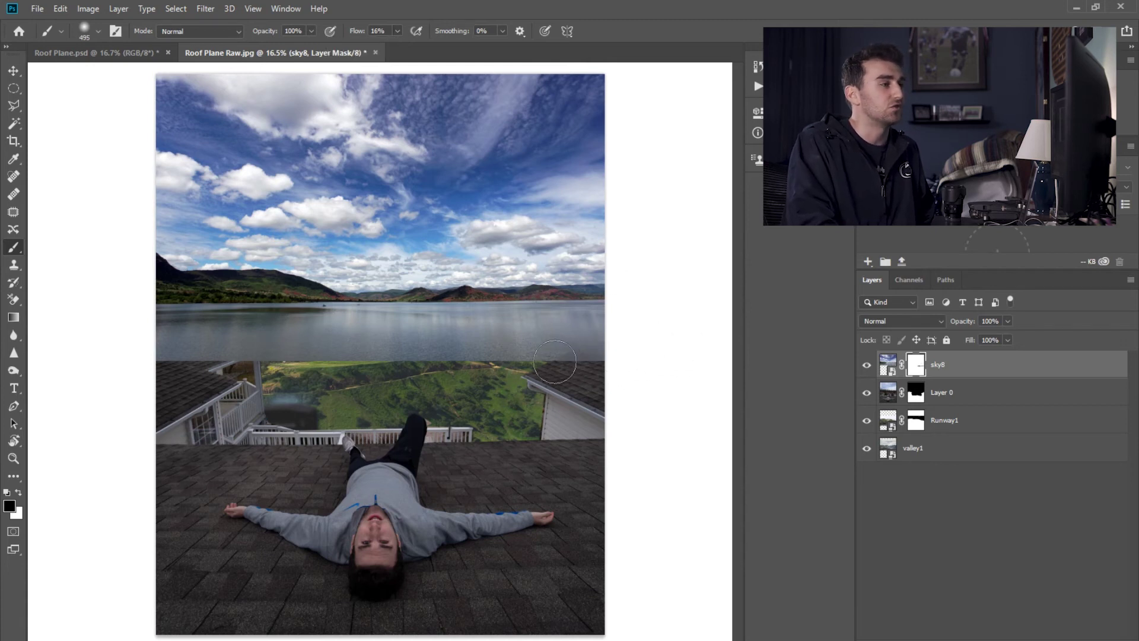
drag(339, 360, 261, 349)
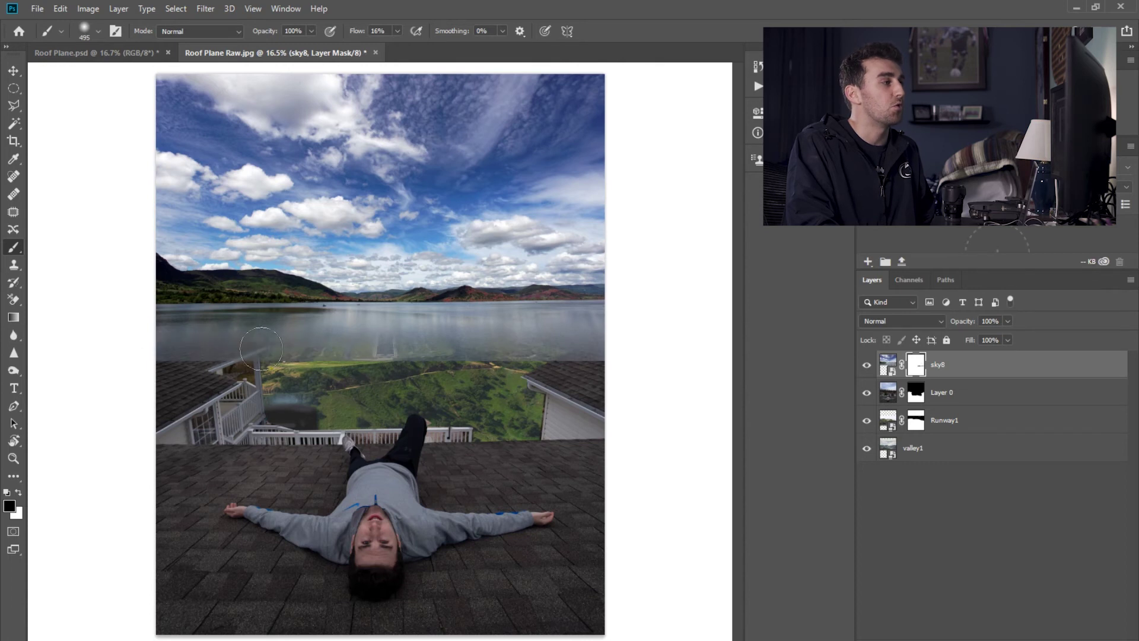
drag(489, 347, 646, 344)
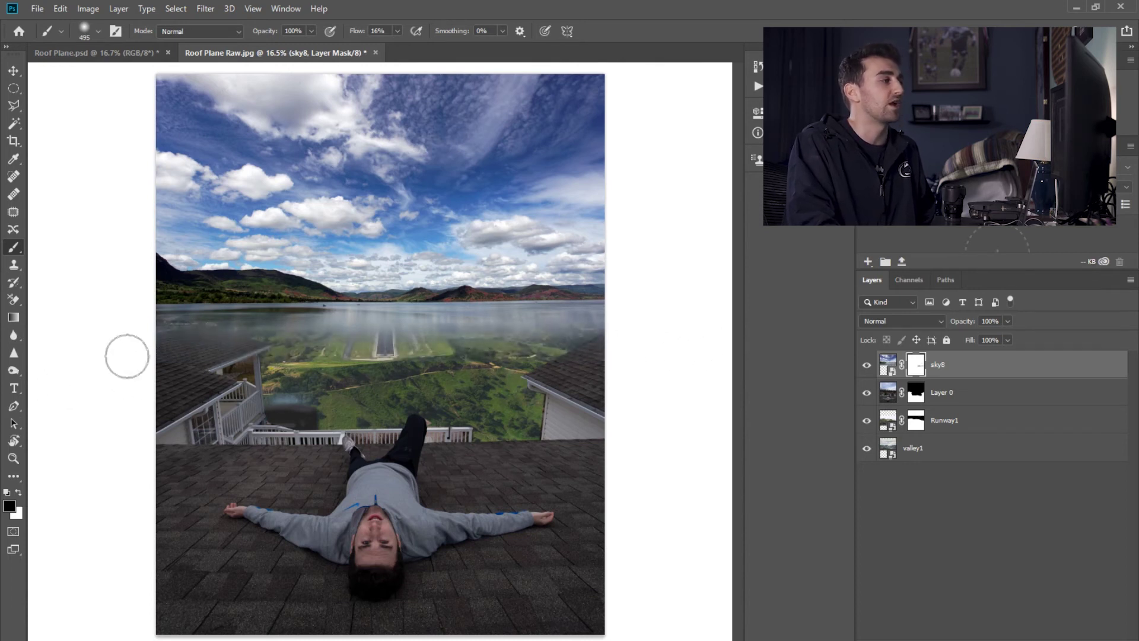
mouse_move(127, 356)
mouse_down()
mouse_move(505, 292)
mouse_move(597, 329)
mouse_move(556, 347)
mouse_move(601, 303)
mouse_move(526, 280)
mouse_move(442, 307)
mouse_up()
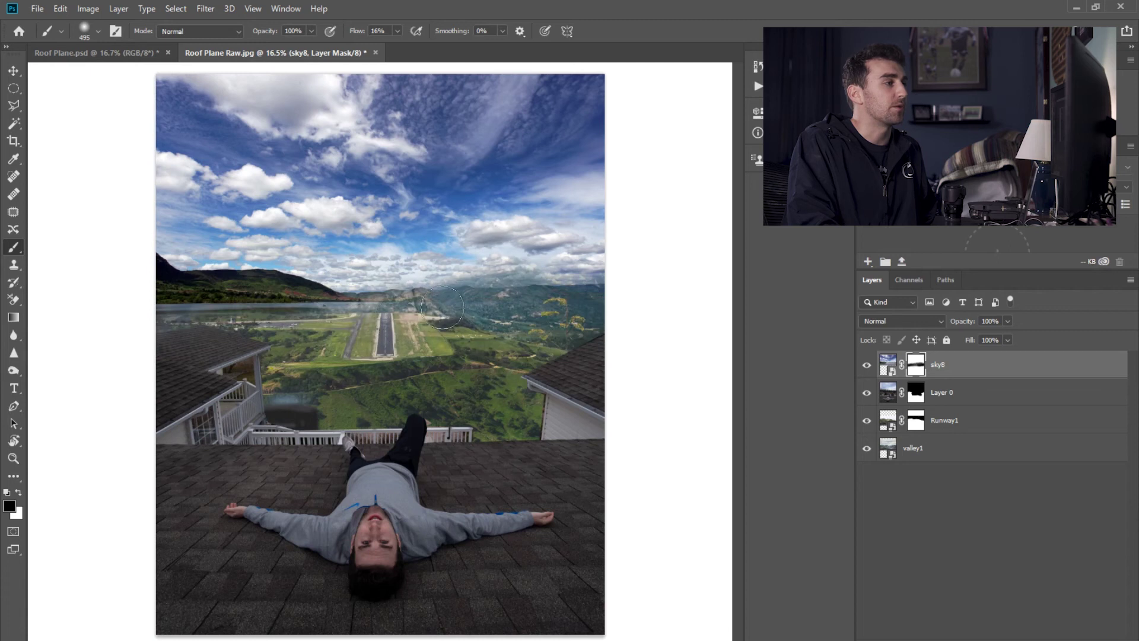
mouse_move(332, 322)
mouse_down()
mouse_move(268, 293)
mouse_move(169, 316)
mouse_move(192, 253)
mouse_move(249, 259)
mouse_move(235, 282)
mouse_move(436, 254)
mouse_move(365, 307)
mouse_up()
mouse_move(445, 276)
mouse_down()
mouse_move(535, 253)
mouse_move(667, 276)
mouse_move(525, 258)
mouse_up()
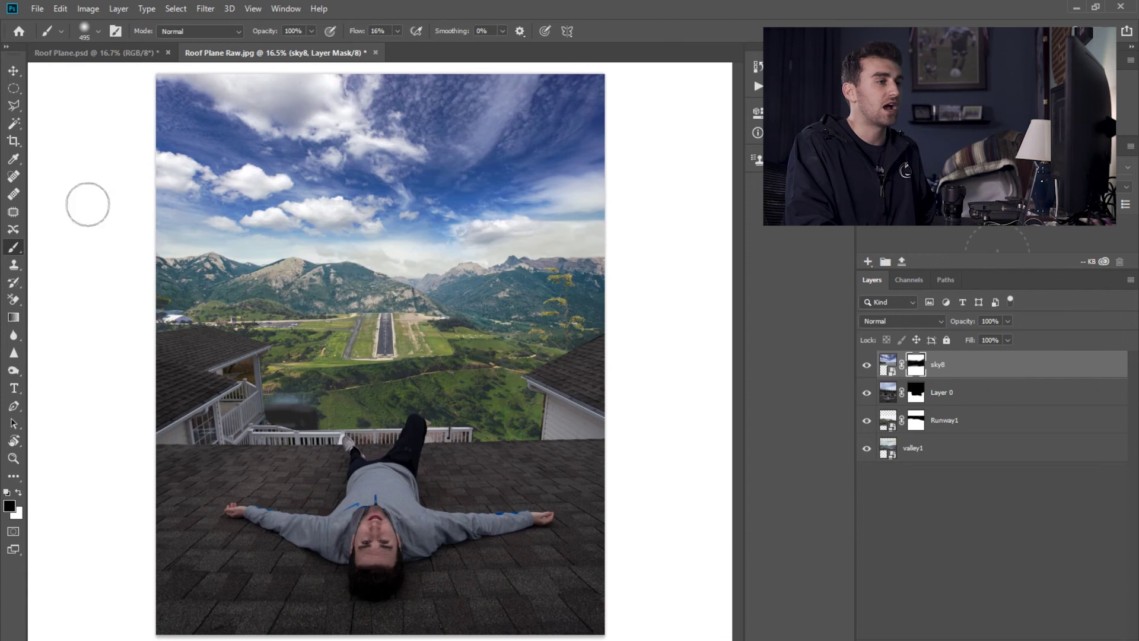
- Toggle the sky8 layer's visibility to compare before and after, then deselect it
click(7, 74)
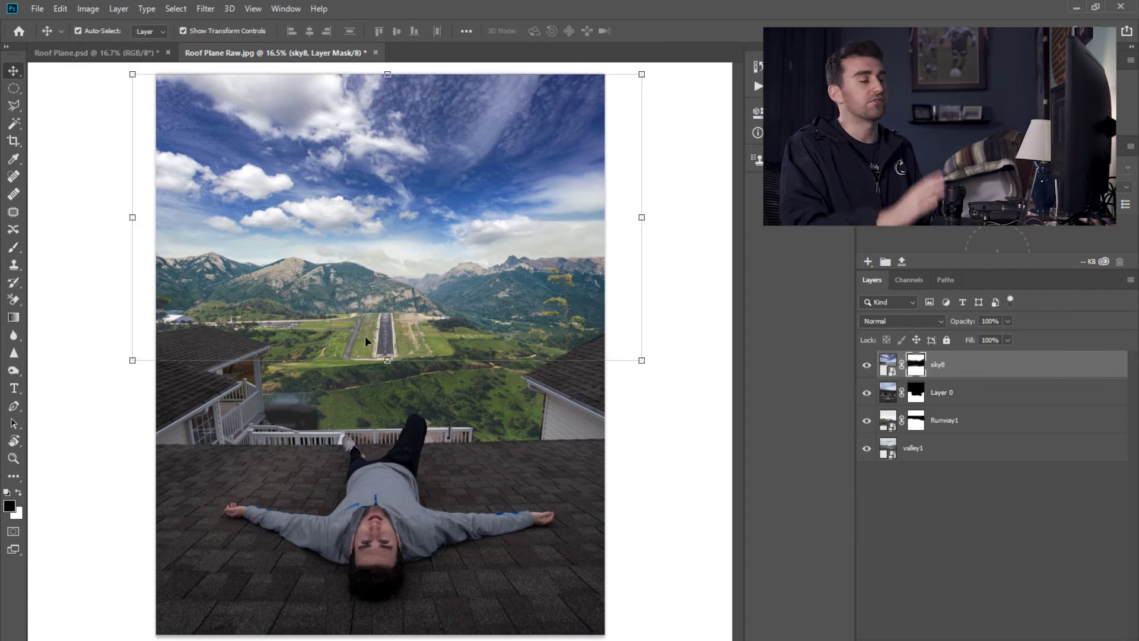
click(866, 365)
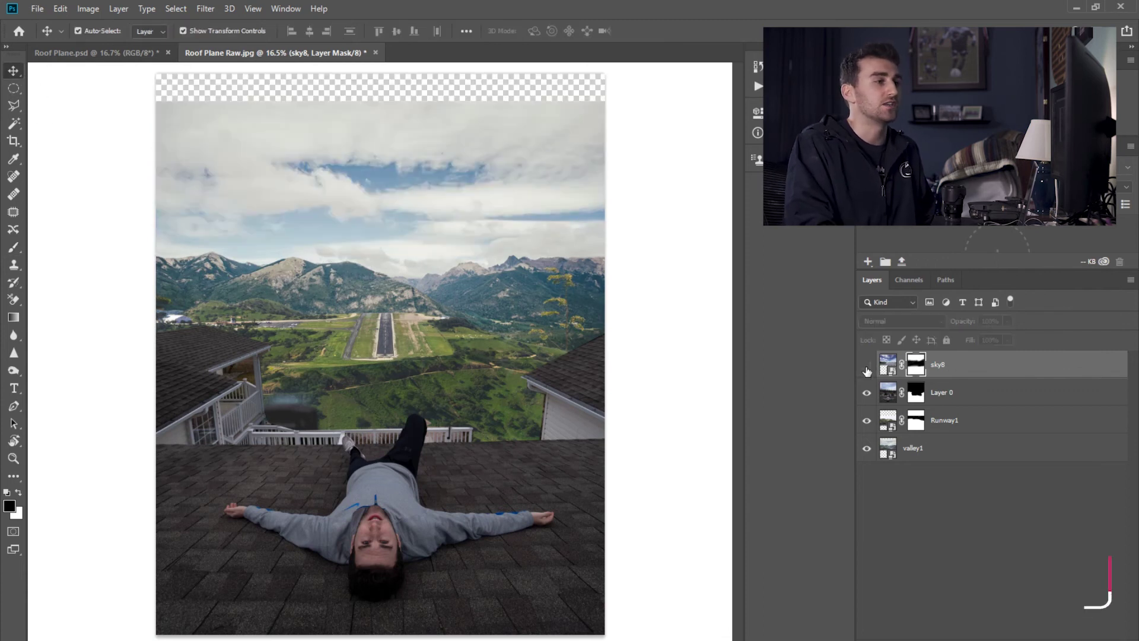
click(868, 364)
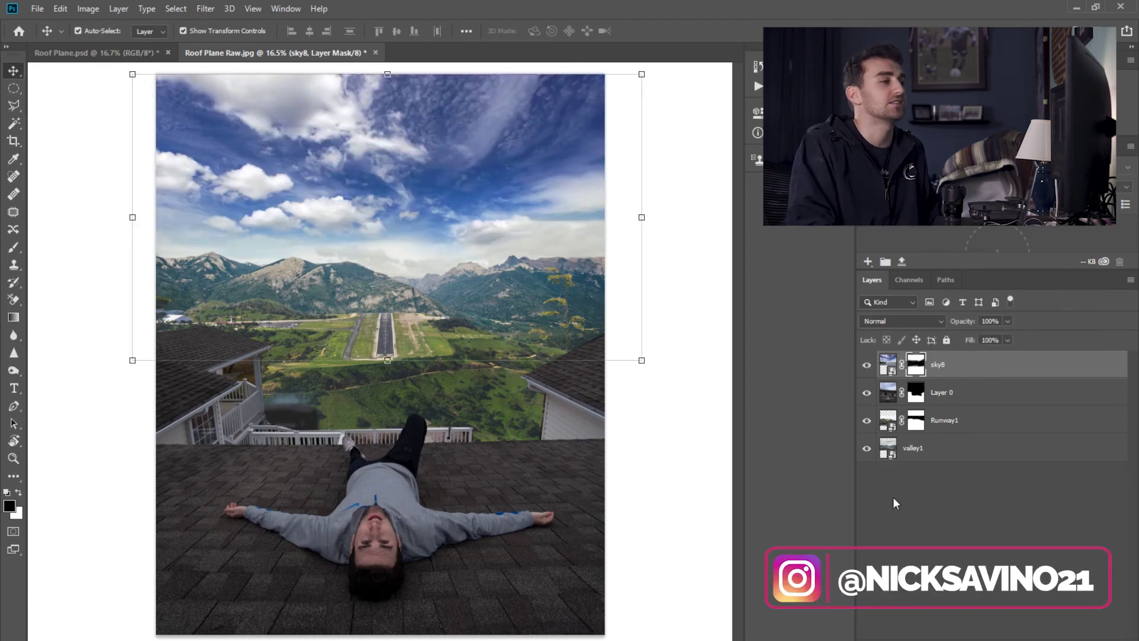
click(934, 517)
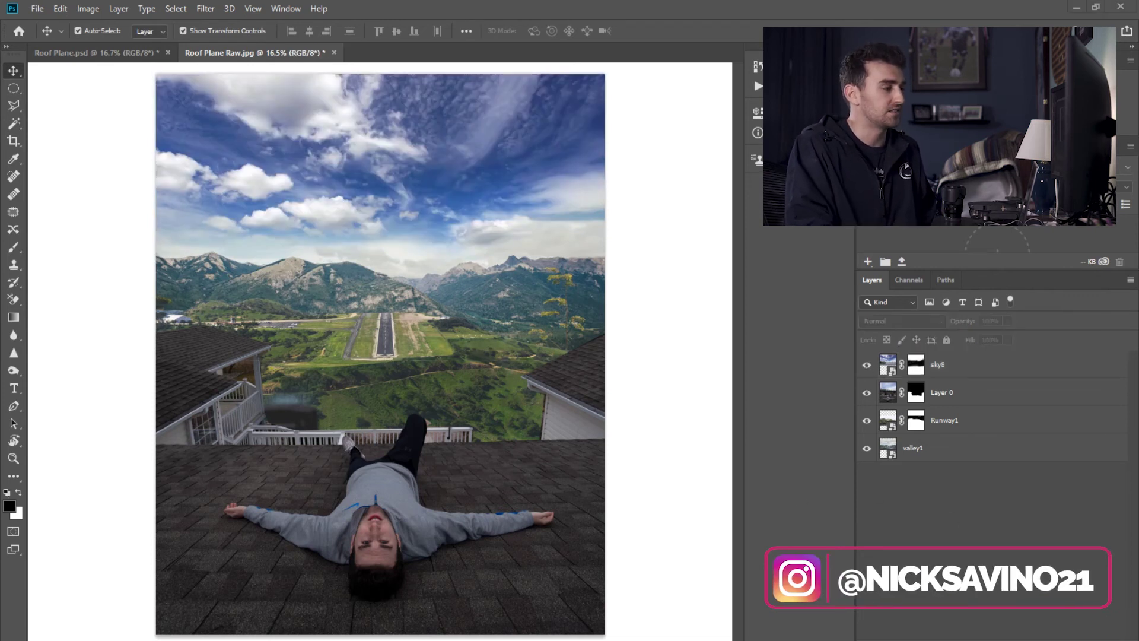
- Bring the airplane photo into the composite and position it high over the sky
key(alt+Tab)
mouse_move(679, 334)
mouse_down()
mouse_move(370, 279)
mouse_move(408, 244)
mouse_move(346, 227)
mouse_up()
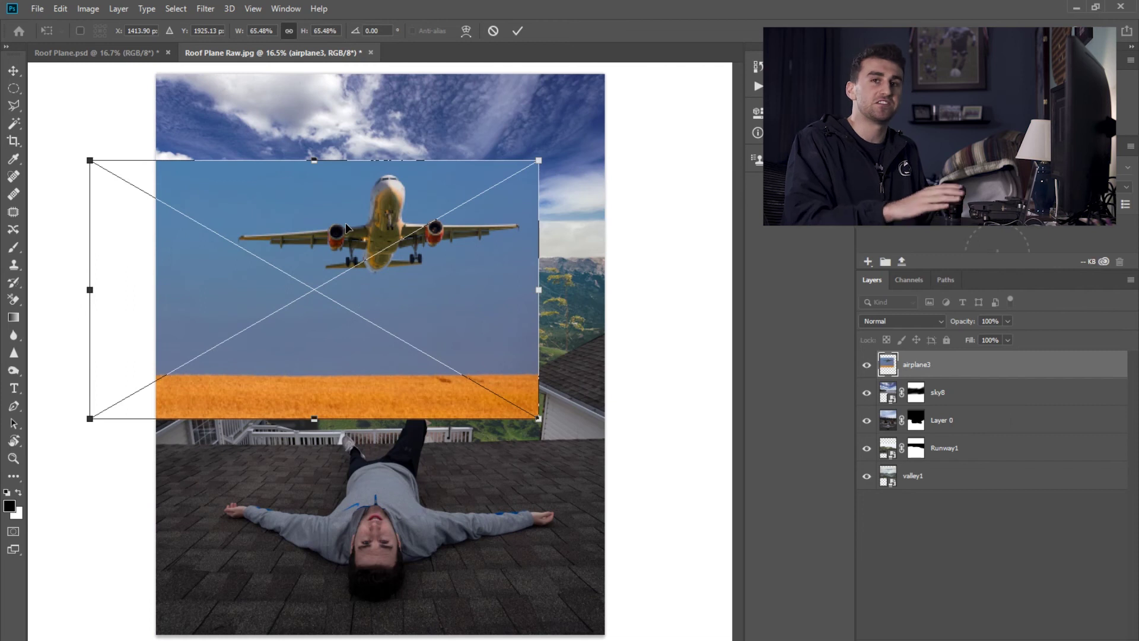
drag(345, 229, 409, 489)
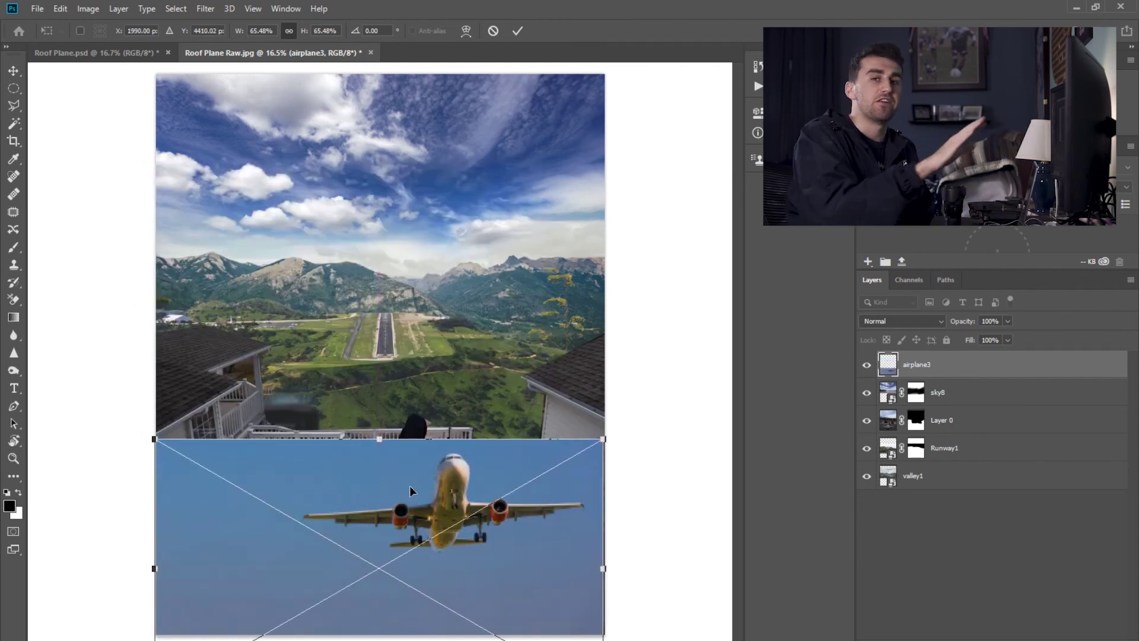
drag(409, 490, 405, 223)
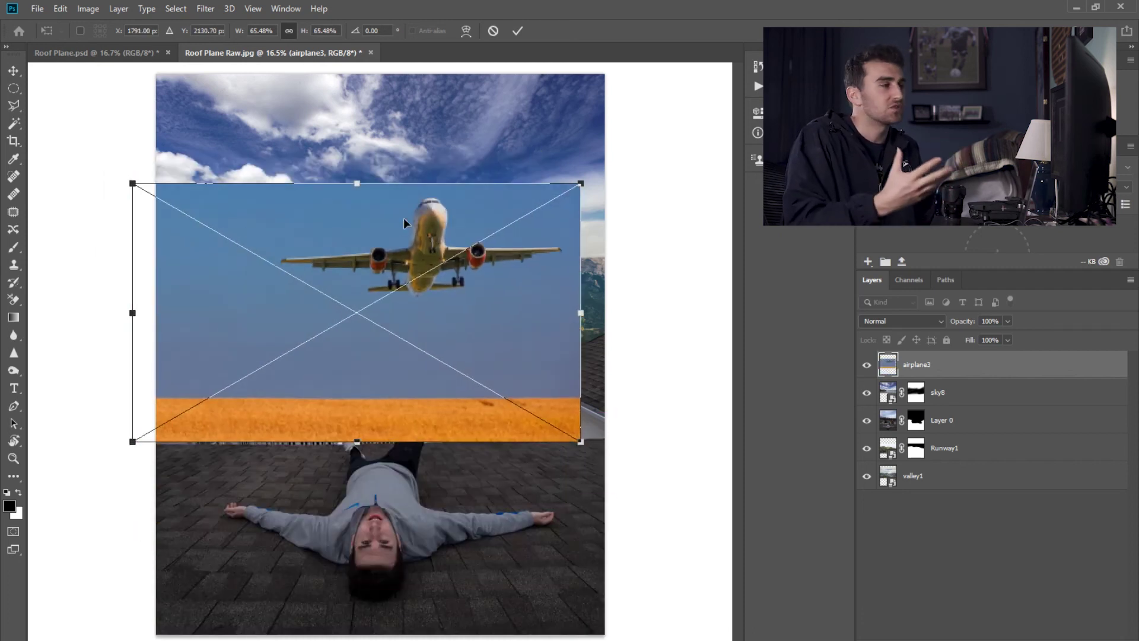
drag(403, 223, 443, 195)
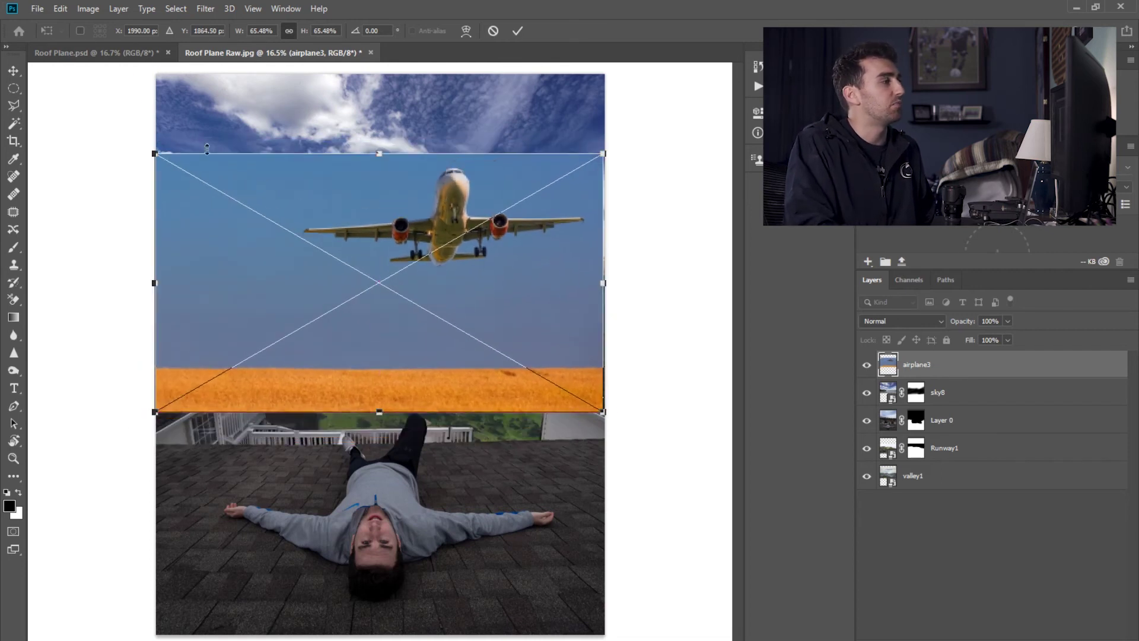
right_click(14, 126)
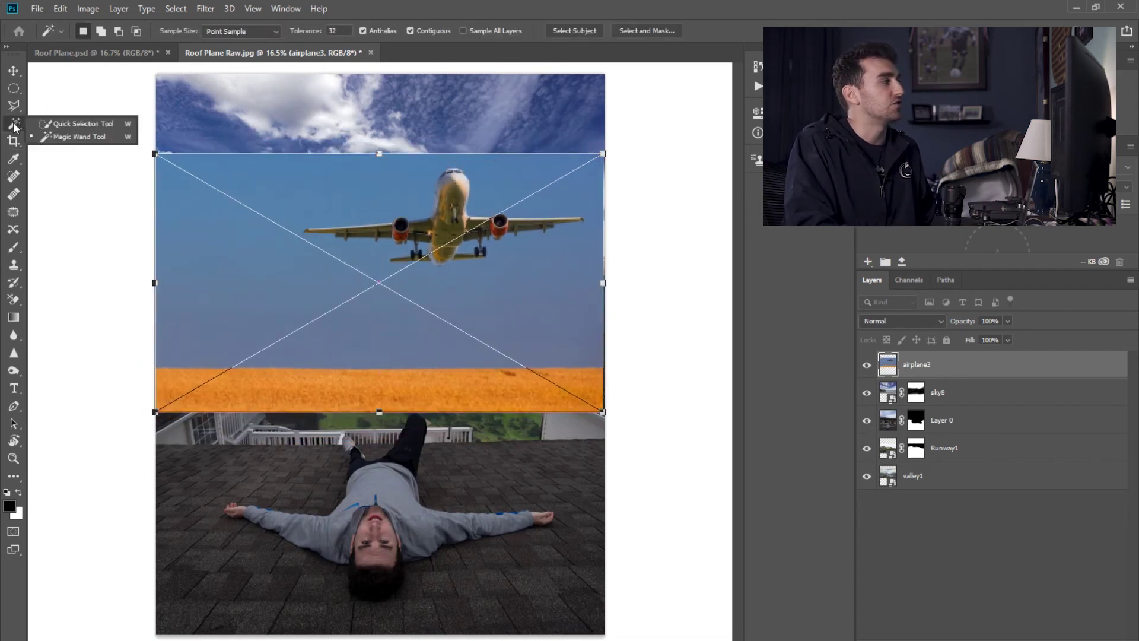
- Select the blue sky around the plane with the Magic Wand
click(53, 135)
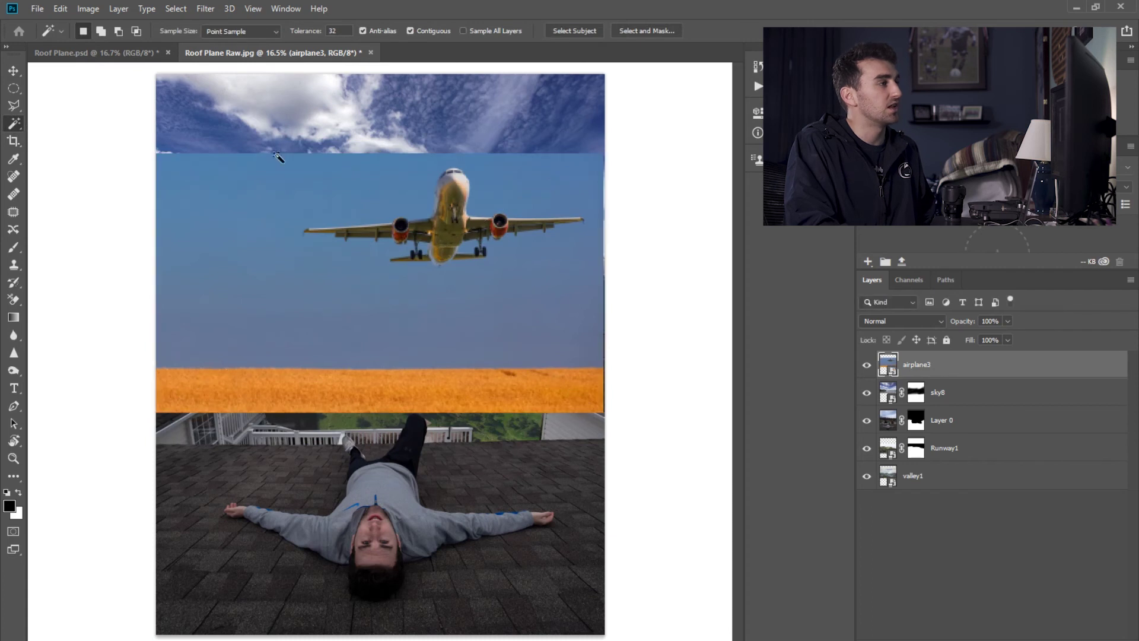
click(331, 200)
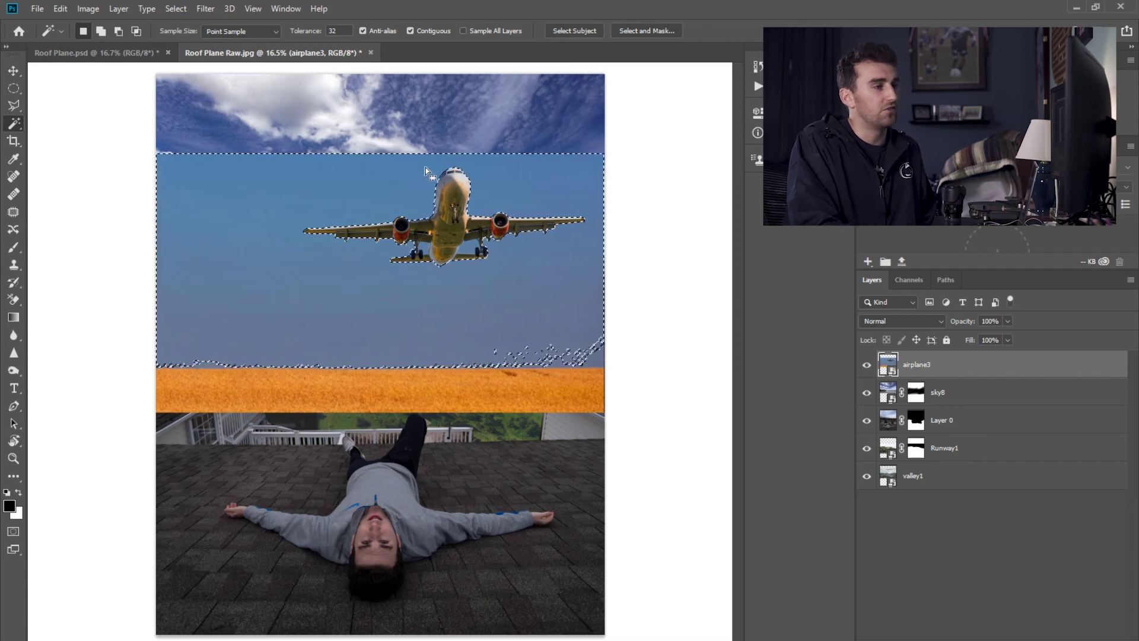
click(646, 30)
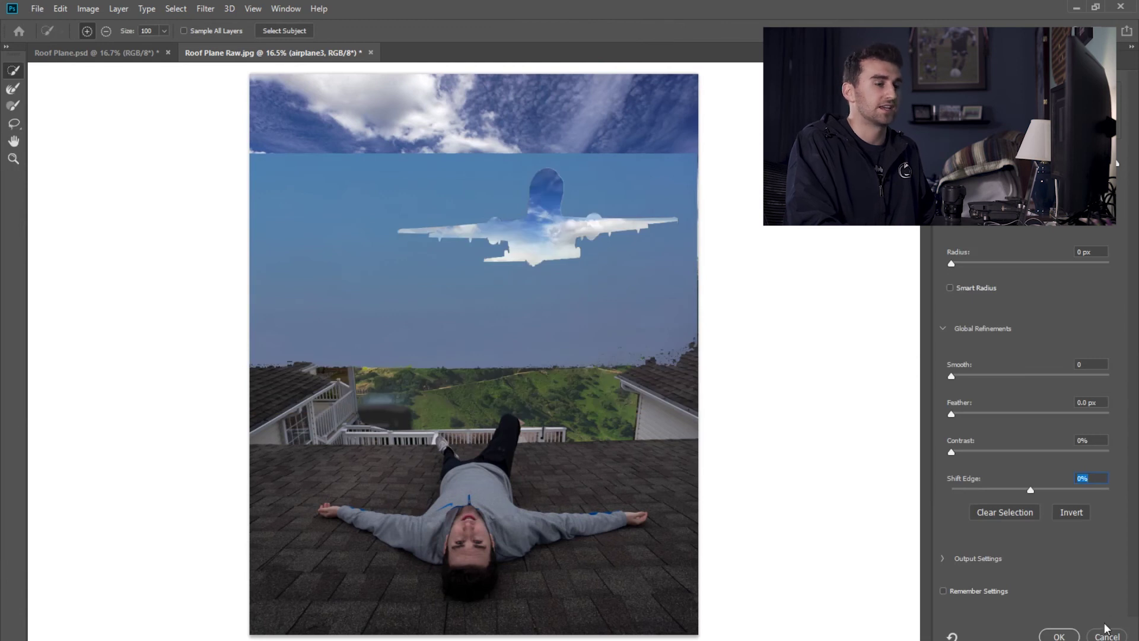
click(1107, 637)
- Invert the selection and refine it with Feather 0.8 px and Shift Edge -44%
click(186, 8)
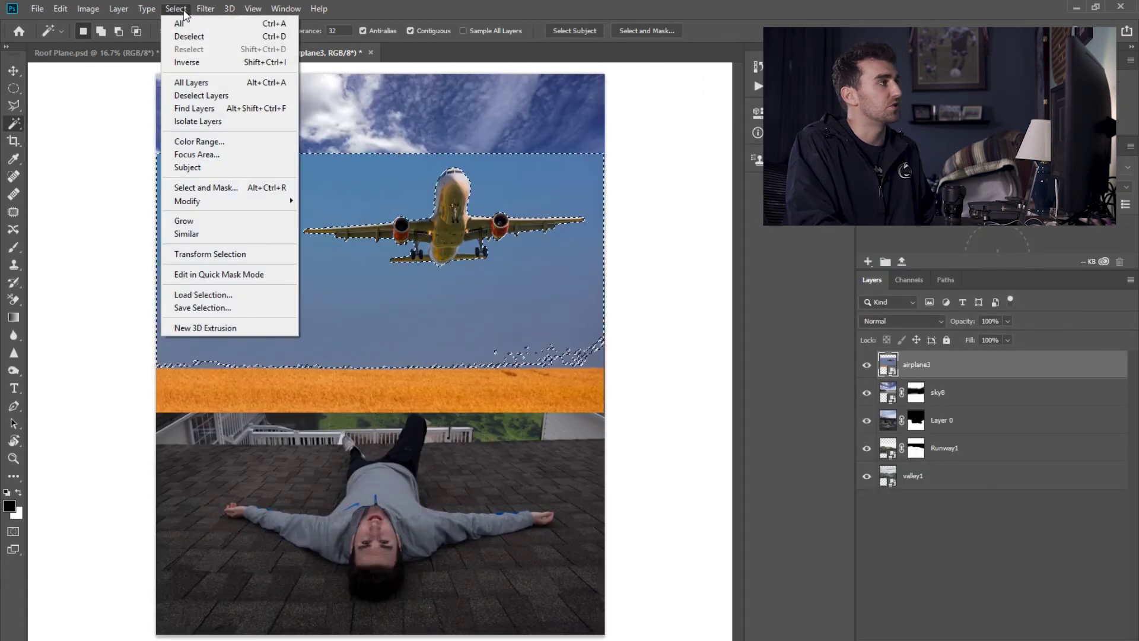
click(201, 66)
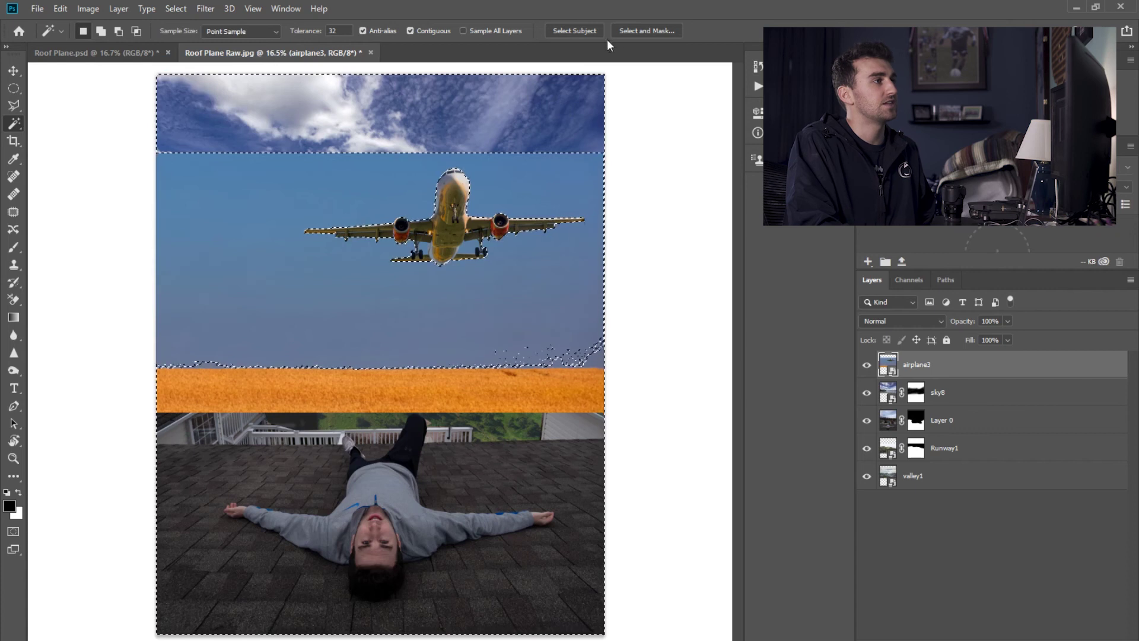
click(646, 30)
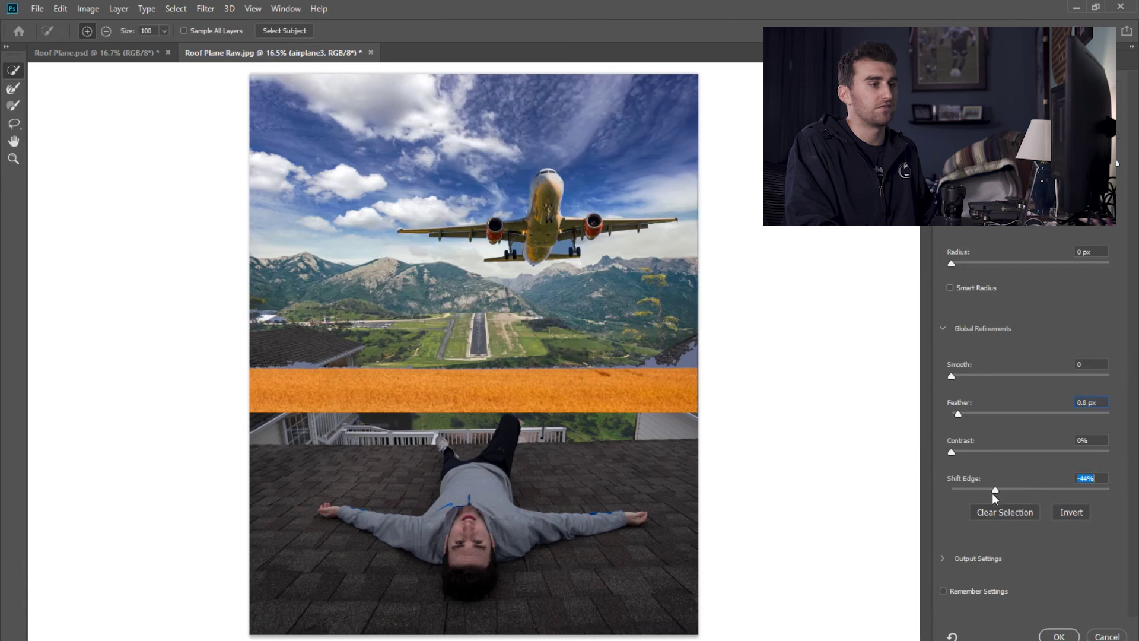
click(1059, 636)
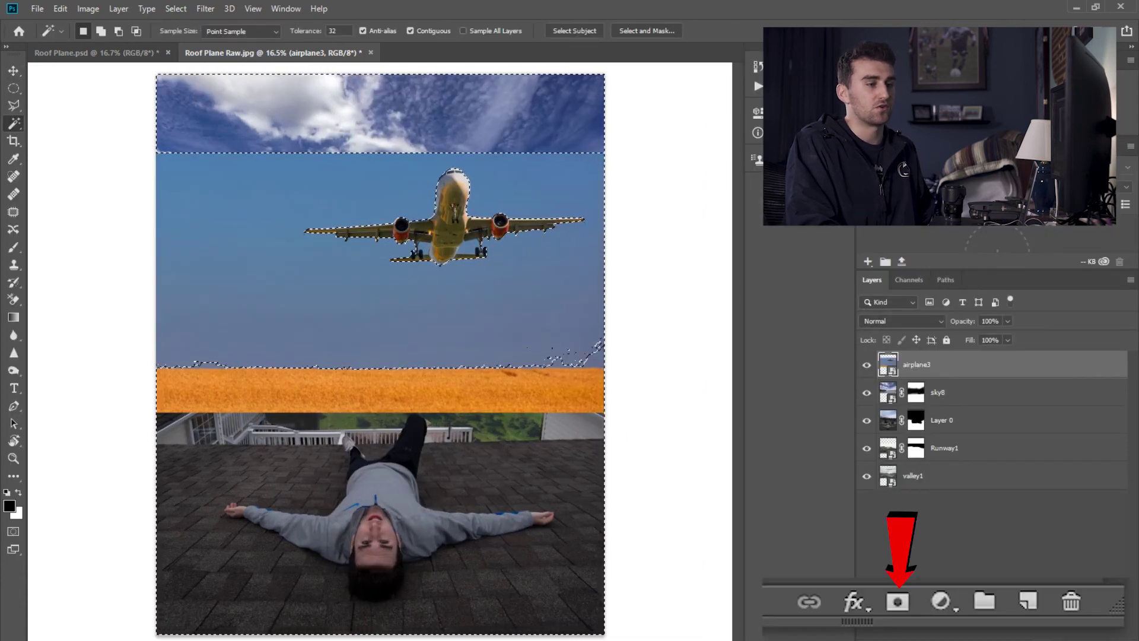
- Add a layer mask to airplane3 and brush out the orange field strip
click(1046, 629)
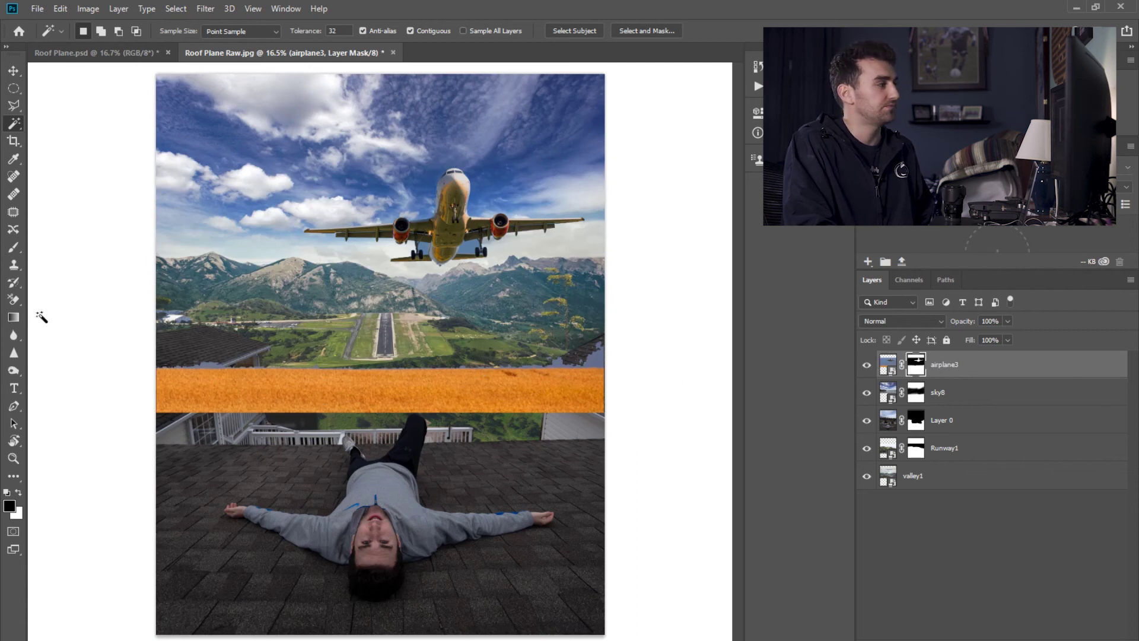
click(14, 247)
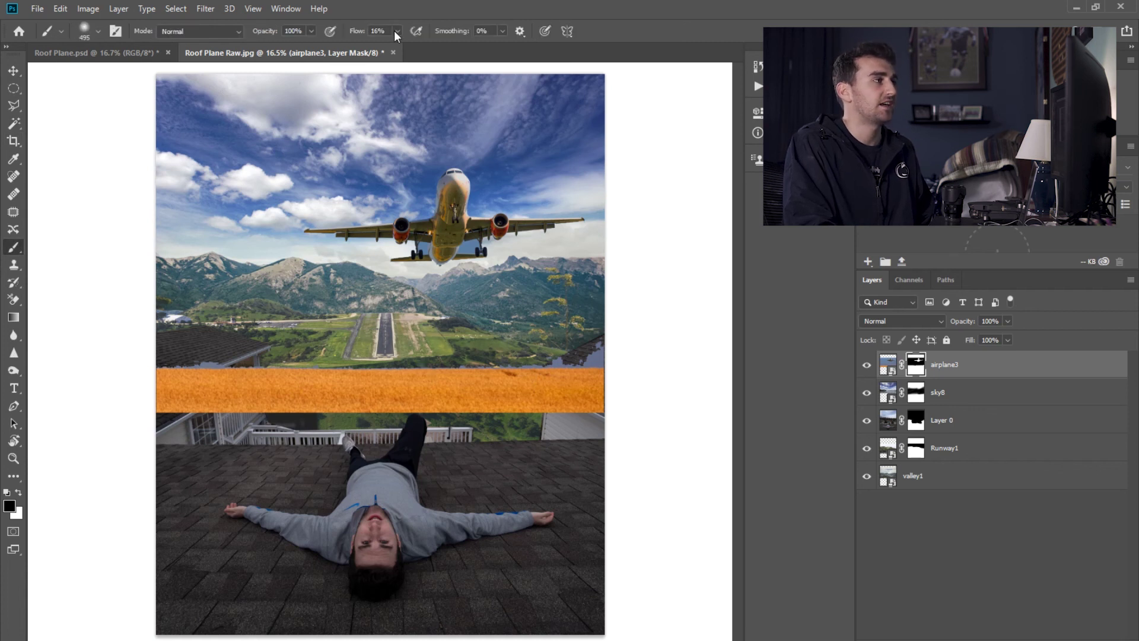
mouse_move(625, 333)
mouse_down()
mouse_move(415, 417)
mouse_move(271, 331)
mouse_up()
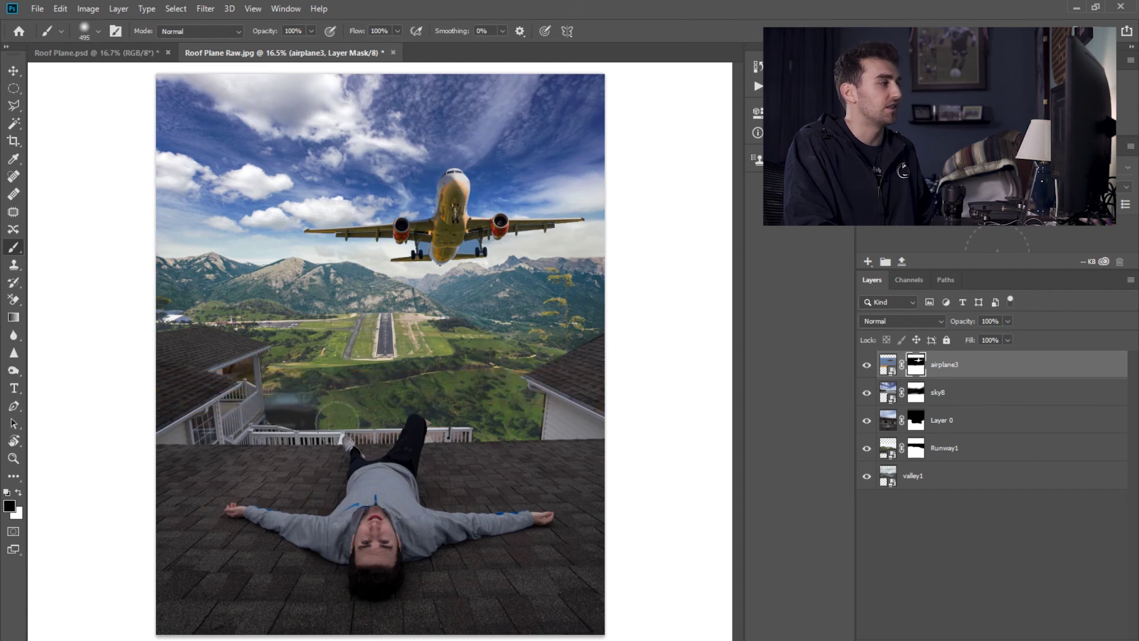
- Move the airplane up and left, then enlarge it to about 110%
click(14, 72)
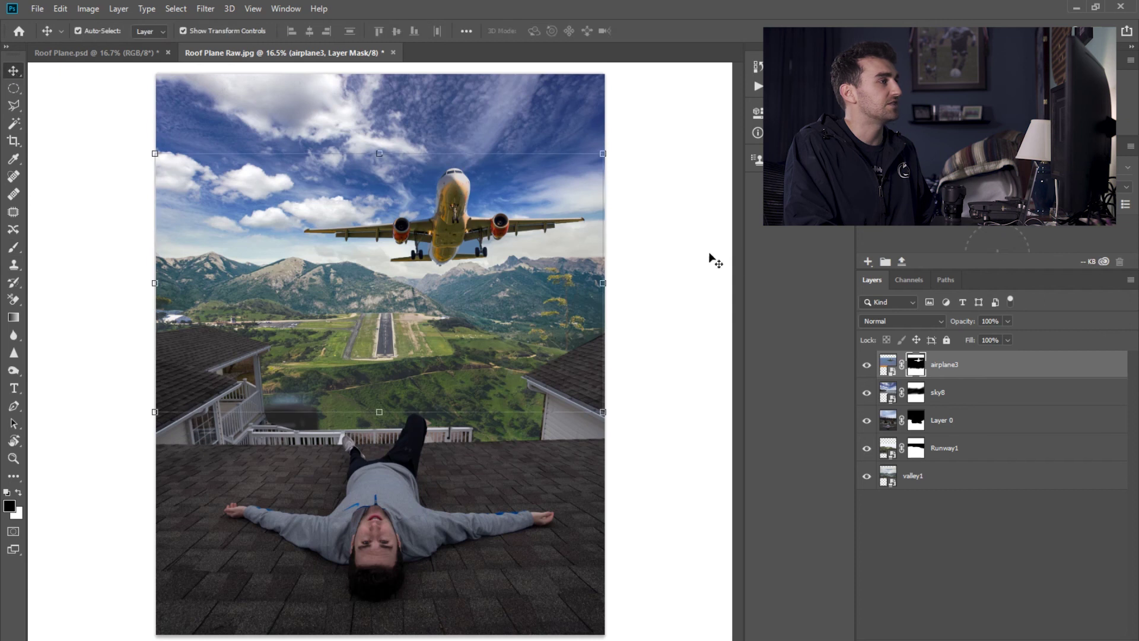
click(891, 364)
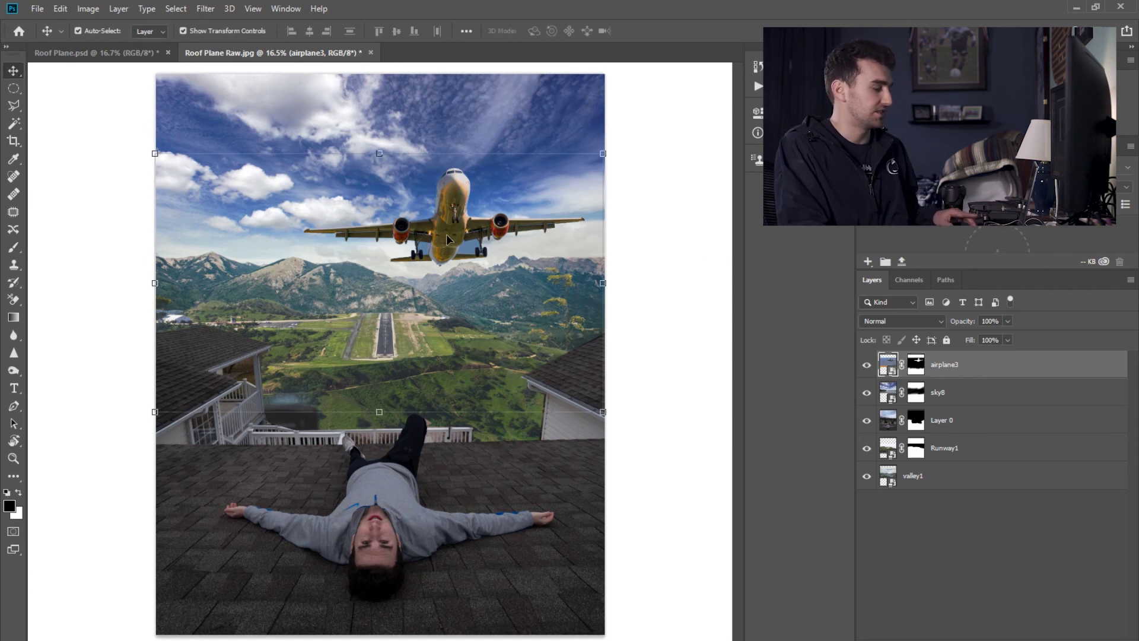
mouse_move(444, 232)
mouse_down()
mouse_move(415, 229)
mouse_move(380, 198)
mouse_up()
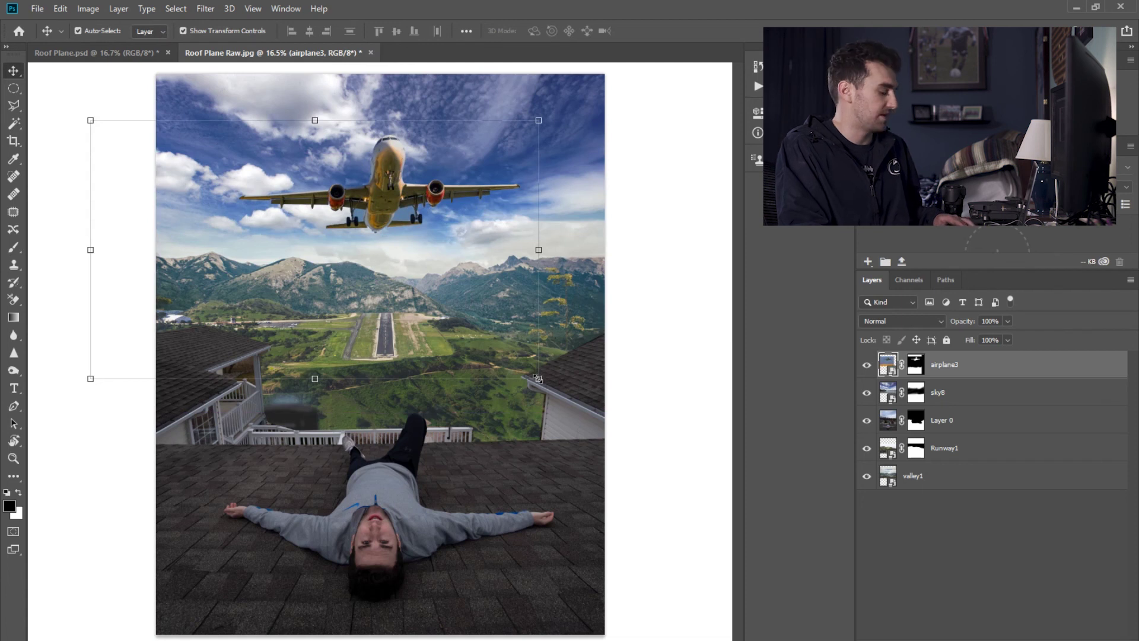
drag(538, 379, 562, 391)
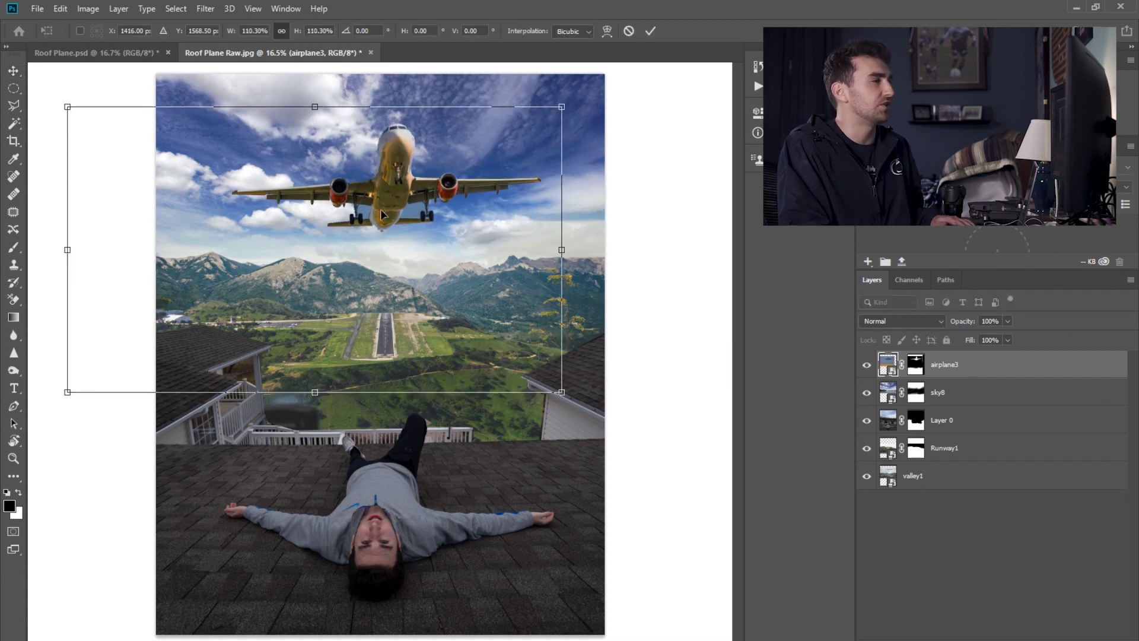
click(14, 124)
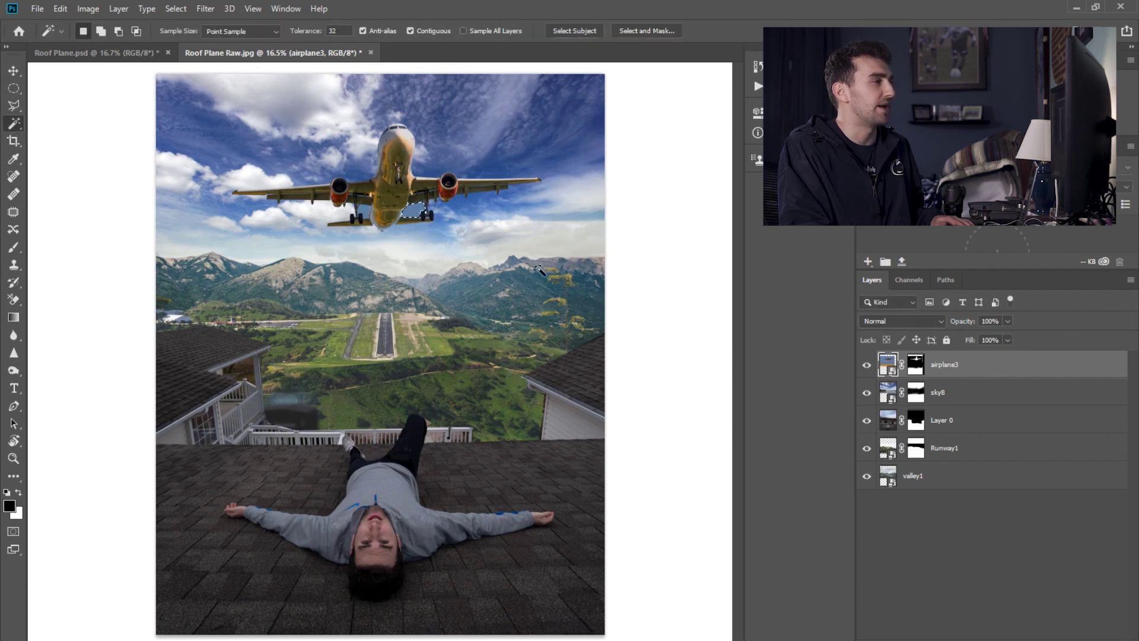
click(15, 247)
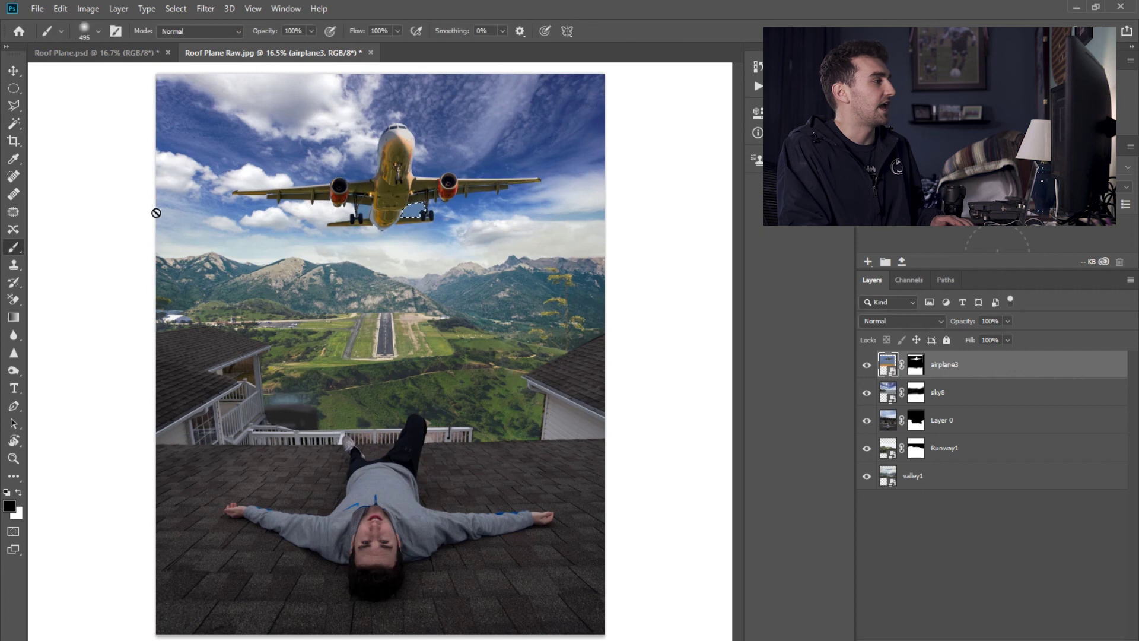
click(916, 364)
click(889, 366)
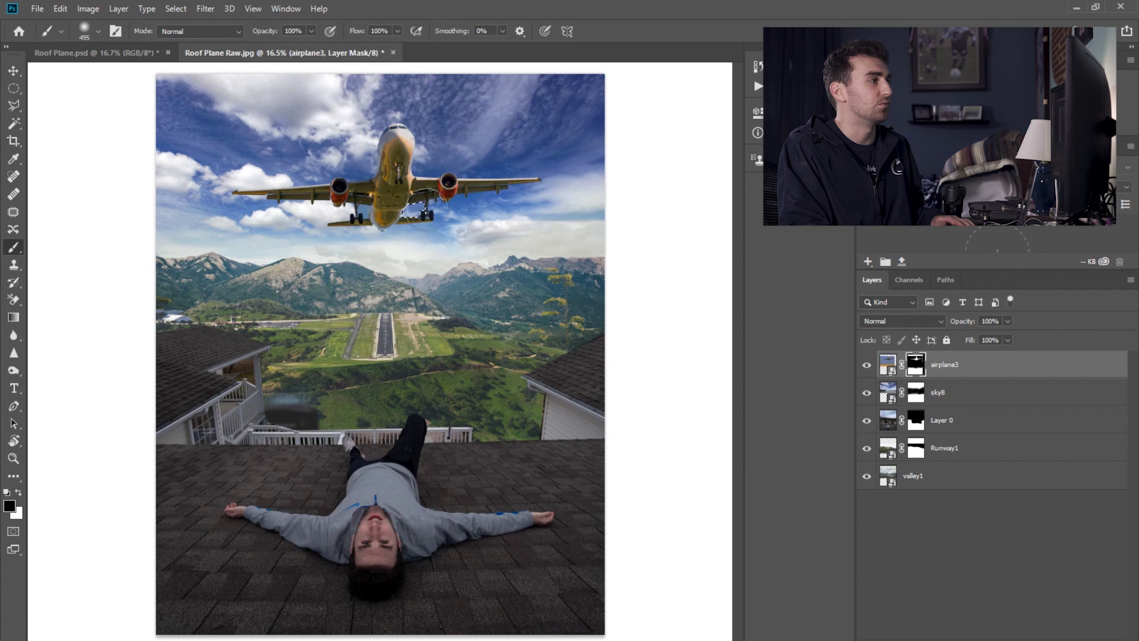
click(15, 124)
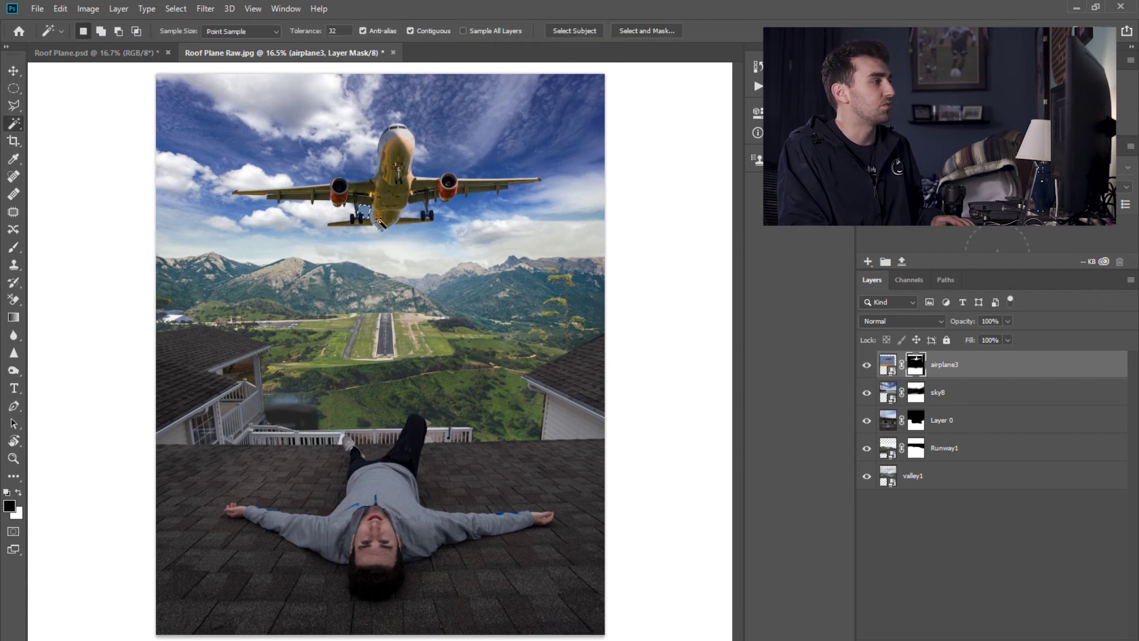
click(13, 248)
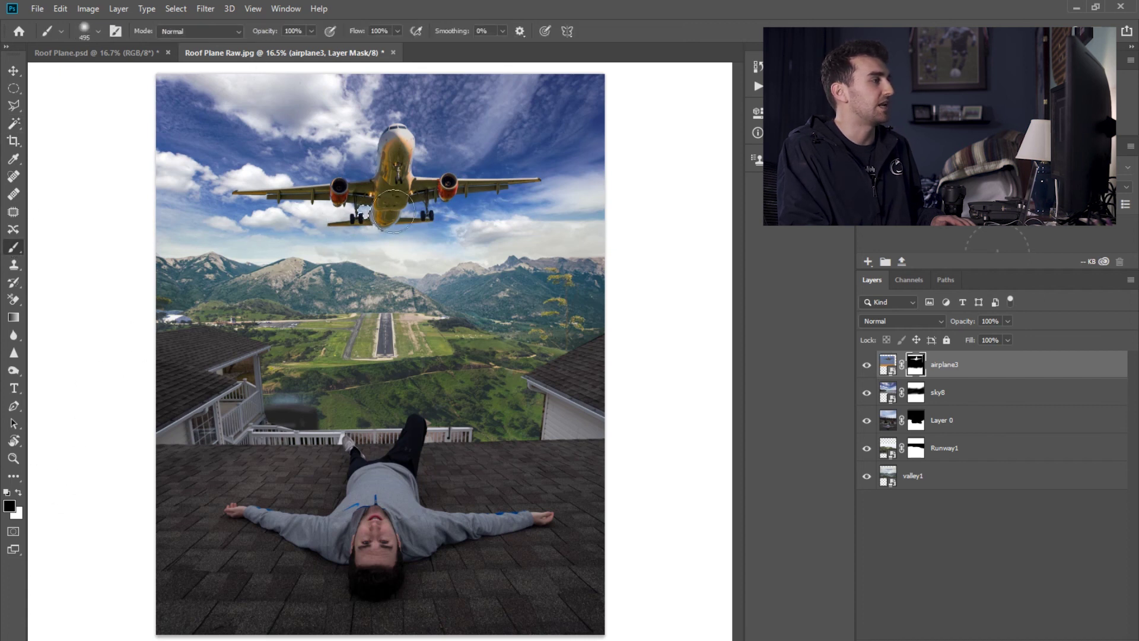
click(13, 72)
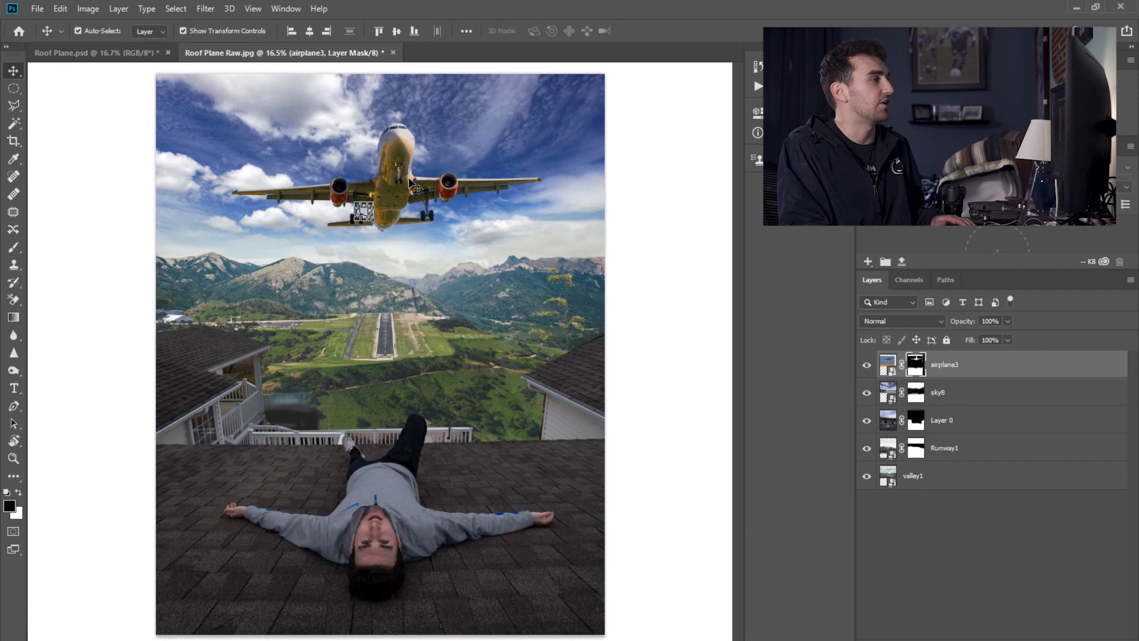
- Nudge the airplane slightly lower over the clouds, then target the valley1 layer
click(886, 368)
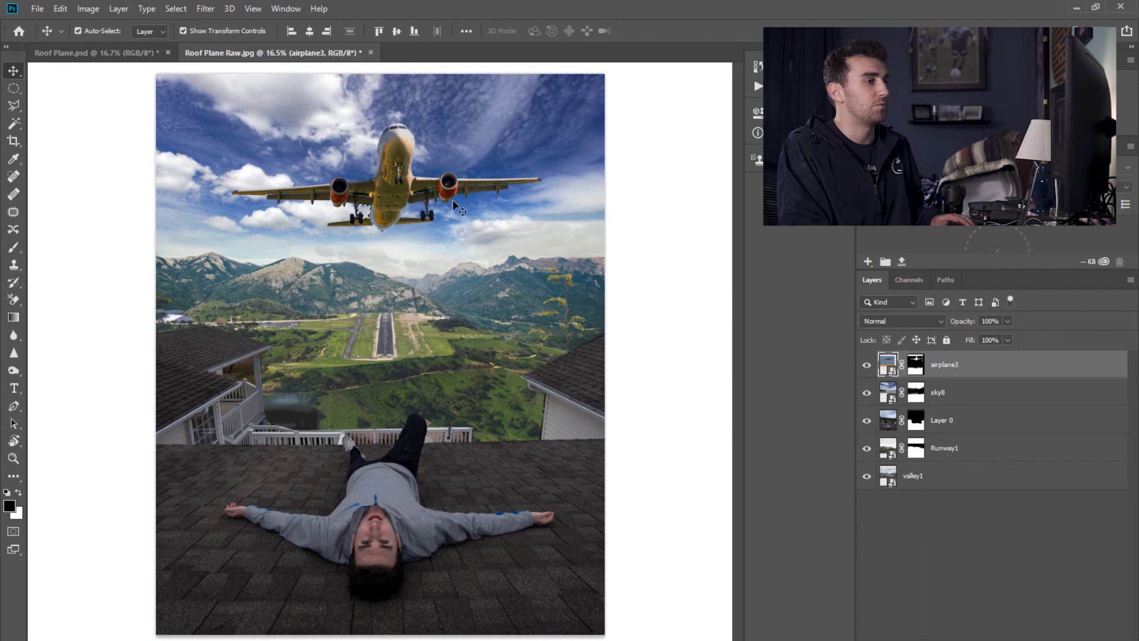
drag(393, 179, 390, 191)
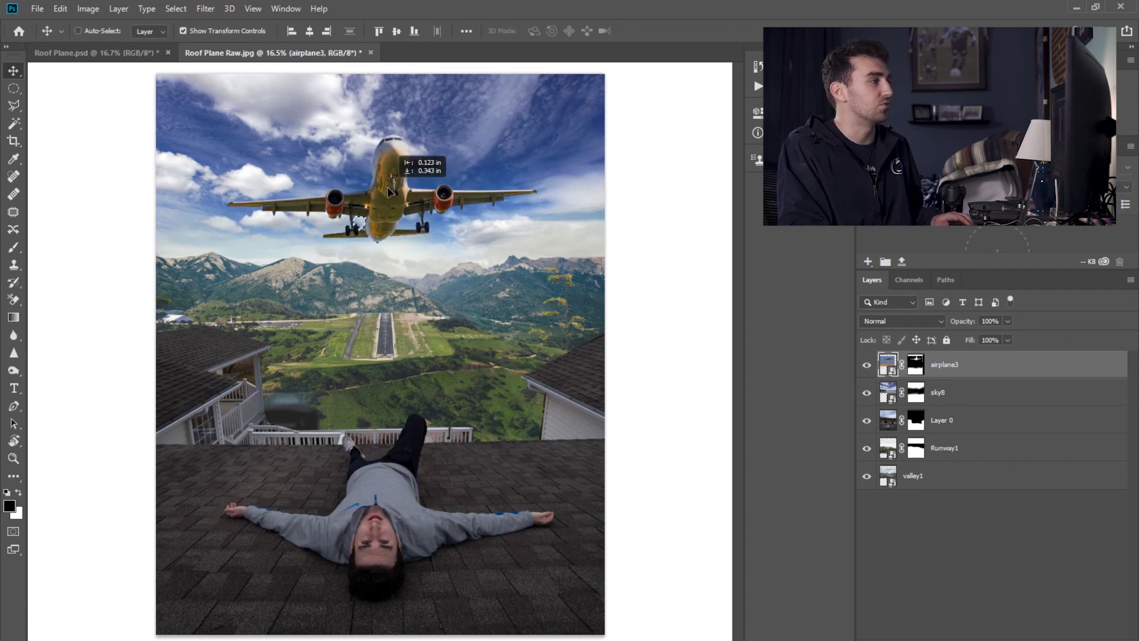
click(522, 288)
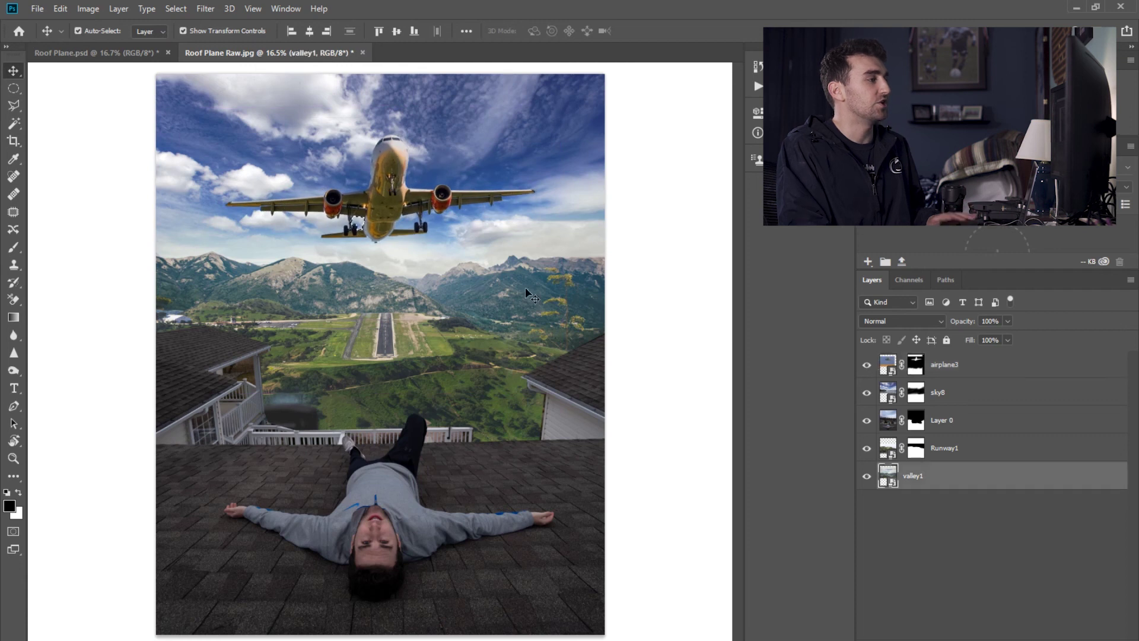